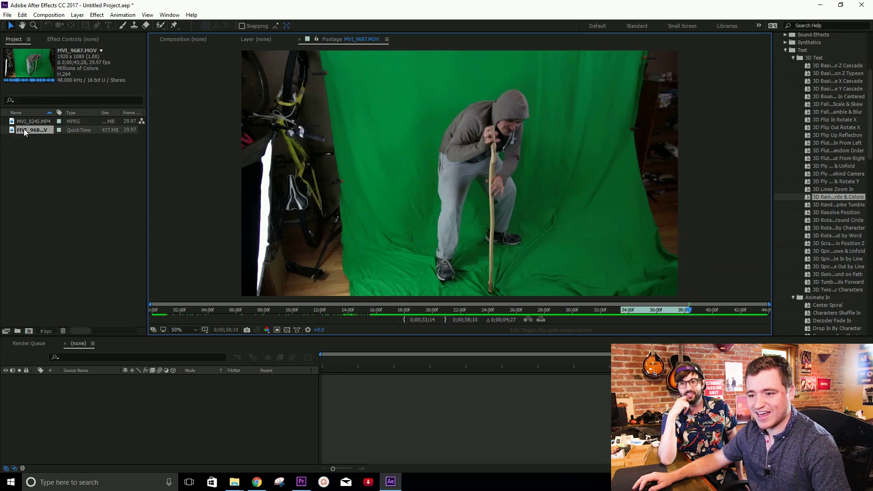
Step: Create a composition named MVI_9687 from the green-screen clip MVI_9687.MOV
{"action": "left_click_drag", "start_coordinate": [25, 132], "coordinate": [291, 386]}
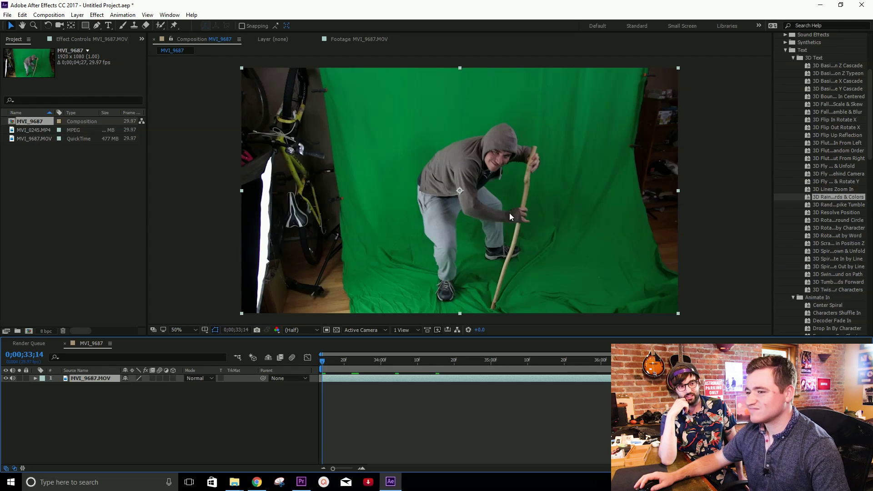
Step: Preview the MVI_0245.MP4 presenter clip in the Footage viewer by scrubbing and playing it
{"action": "double_click", "coordinate": [34, 130]}
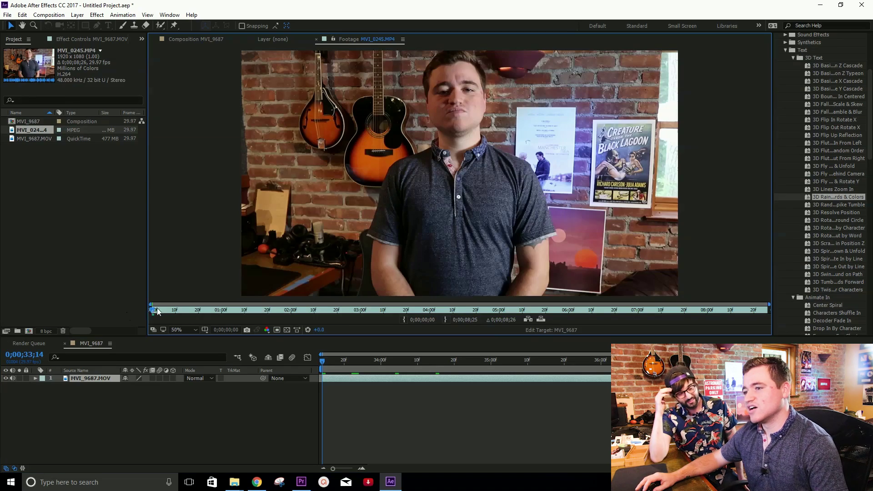
{"action": "left_click_drag", "start_coordinate": [157, 312], "coordinate": [279, 317]}
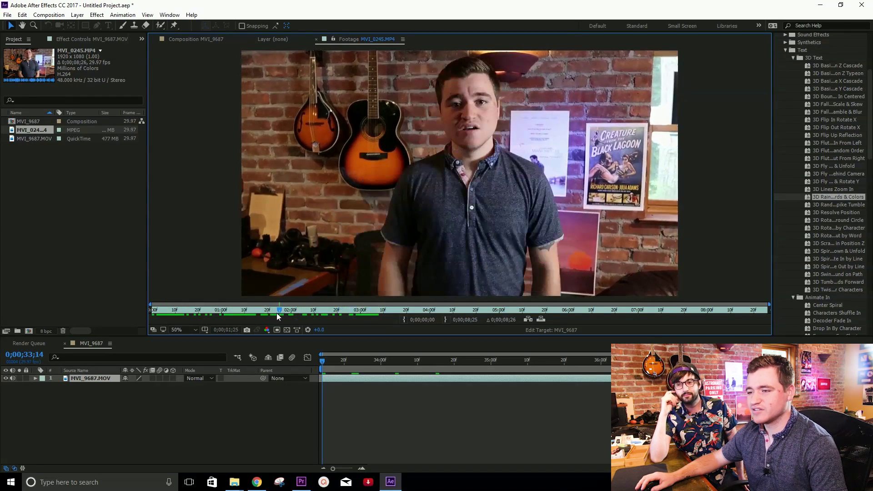
{"action": "key", "text": "space"}
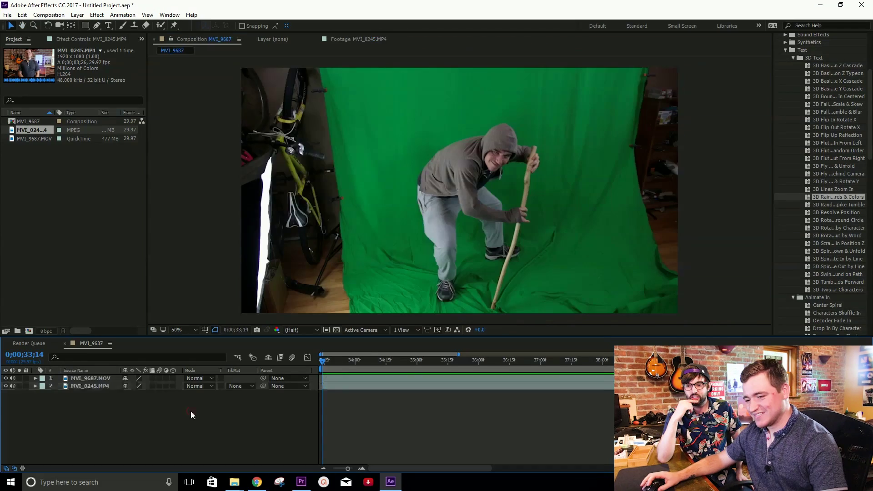
Step: Cancel a project save, then select the green-screen layer and the MVI_0245.MP4 layer
{"action": "key", "text": "ctrl+s"}
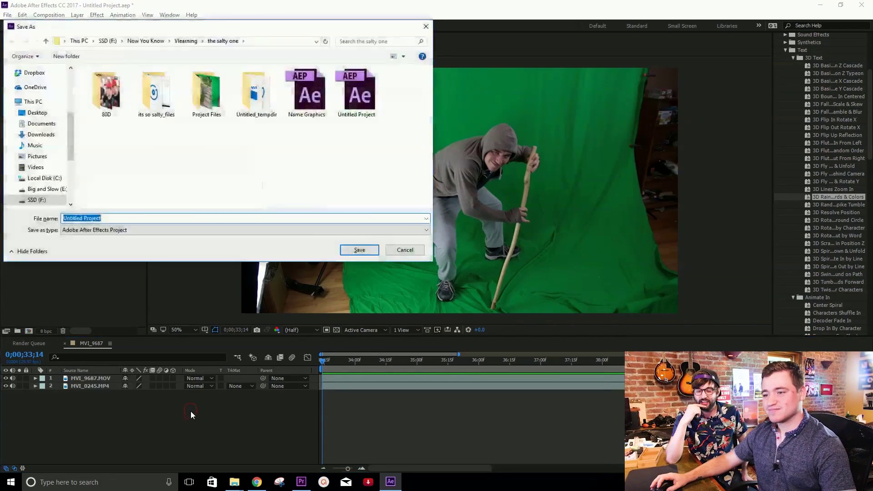
{"action": "left_click", "coordinate": [405, 250]}
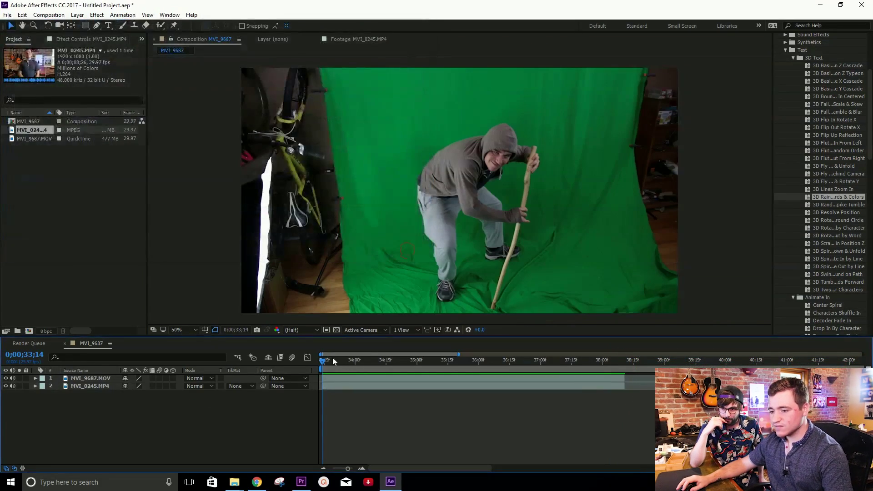
{"action": "left_click", "coordinate": [386, 247]}
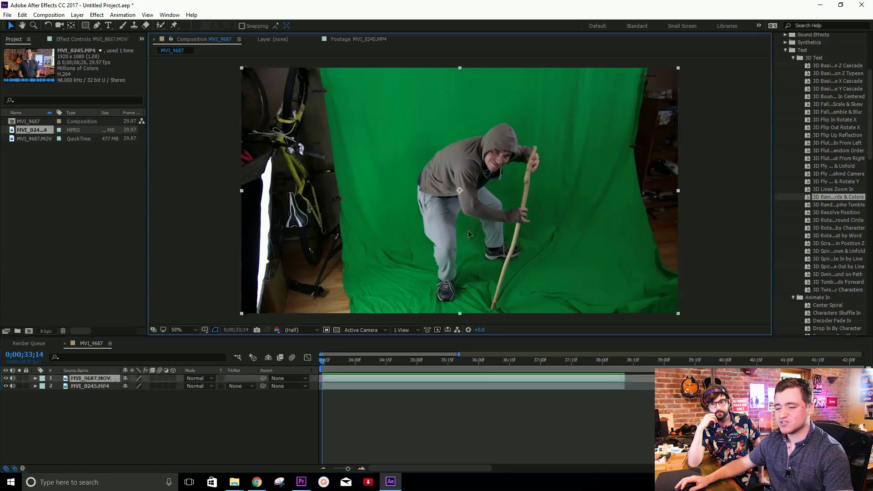
{"action": "left_click", "coordinate": [82, 394]}
{"action": "left_click", "coordinate": [83, 387]}
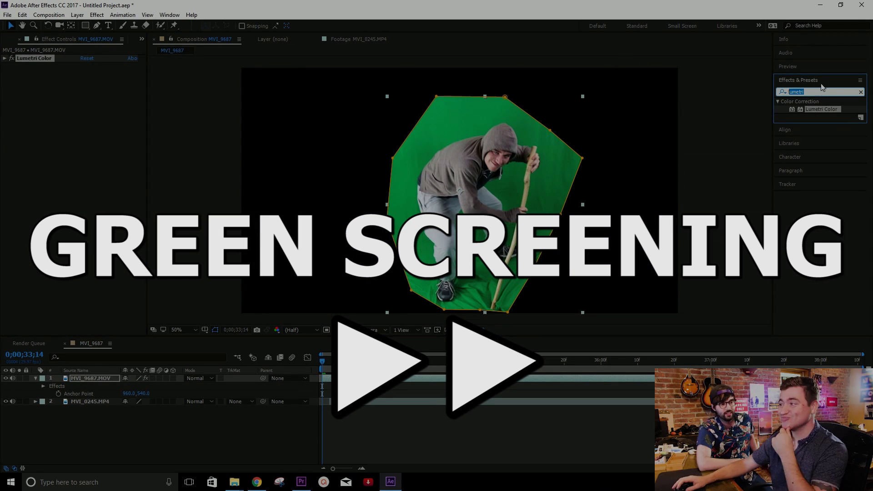
Step: Apply Keylight 1.2 to the green-screen layer, sample green as Screen Colour, and set Clip Black to 77
{"action": "type", "text": "key"}
{"action": "double_click", "coordinate": [813, 195]}
{"action": "left_click", "coordinate": [97, 123]}
{"action": "left_click", "coordinate": [423, 136]}
{"action": "left_click_drag", "start_coordinate": [86, 185], "coordinate": [116, 182]}
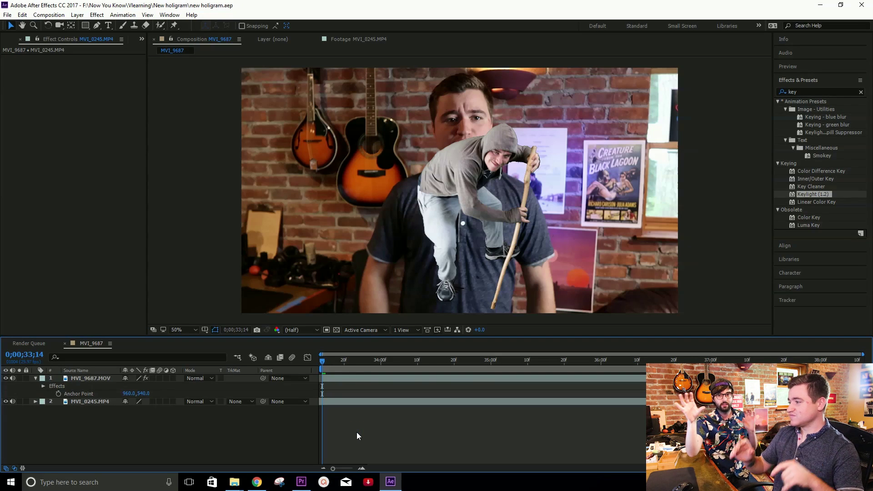
Step: Collapse the Keylight settings and scrub nearby frames to check the keyed composite
{"action": "left_click", "coordinate": [499, 186]}
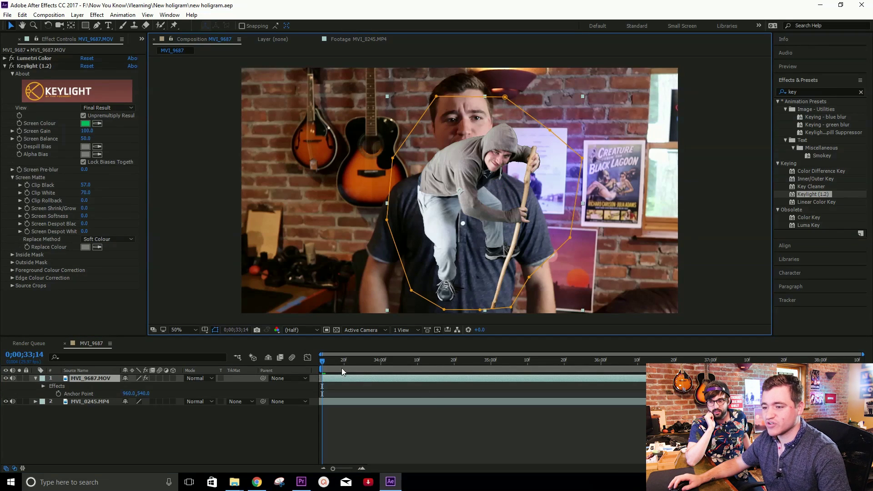
{"action": "left_click", "coordinate": [3, 66]}
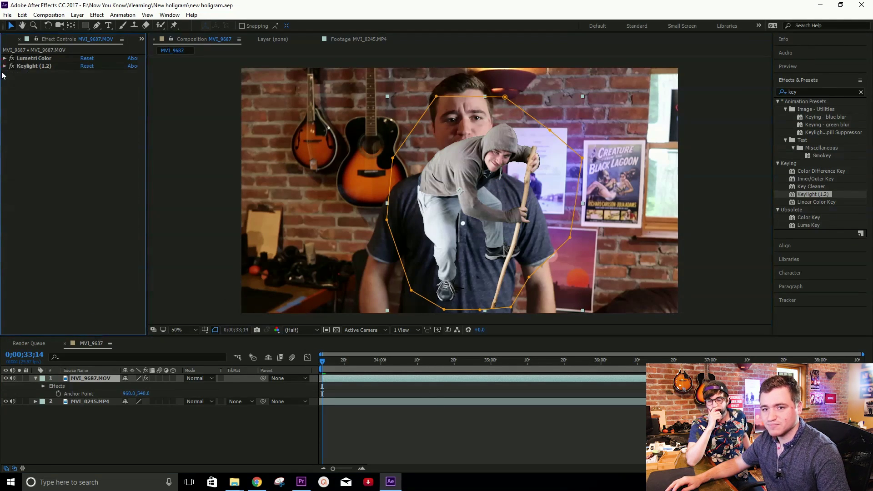
{"action": "left_click", "coordinate": [446, 415]}
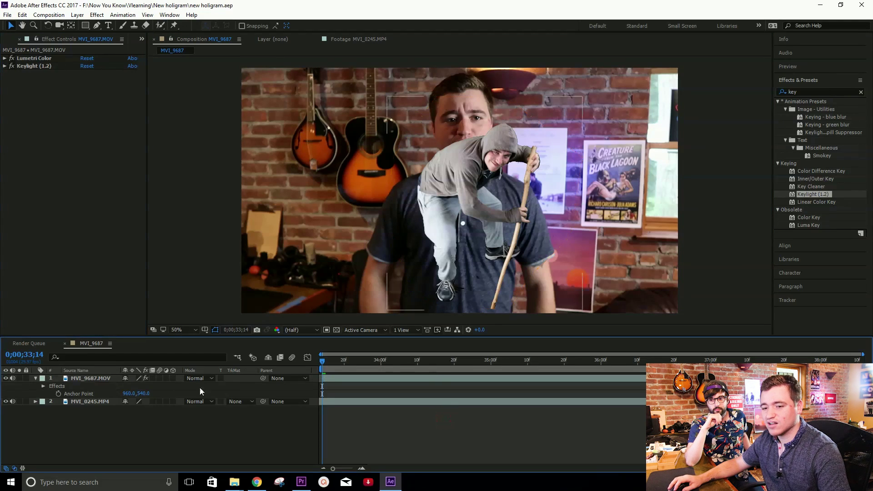
{"action": "left_click", "coordinate": [36, 379]}
{"action": "left_click_drag", "start_coordinate": [323, 360], "coordinate": [535, 354]}
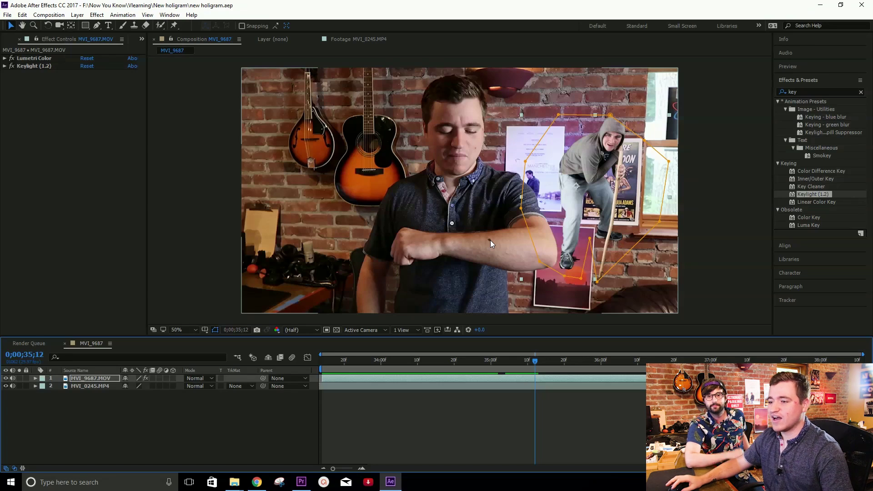
{"action": "mouse_move", "coordinate": [535, 363]}
{"action": "left_mouse_down"}
{"action": "mouse_move", "coordinate": [509, 363]}
{"action": "mouse_move", "coordinate": [534, 358]}
{"action": "left_mouse_up"}
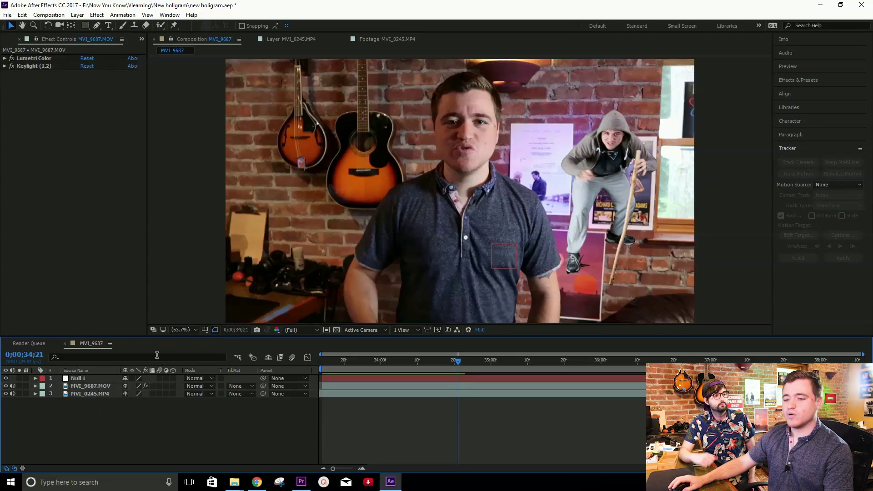
{"action": "left_click", "coordinate": [83, 379]}
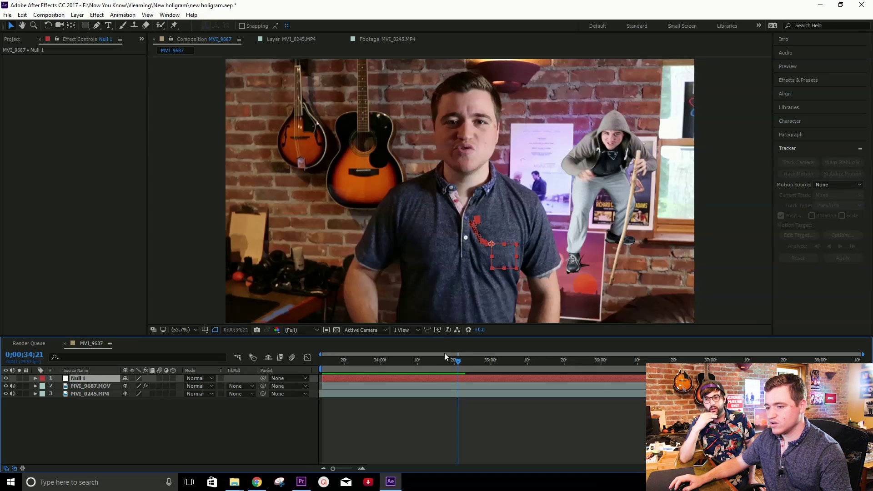
{"action": "left_click", "coordinate": [435, 362]}
{"action": "left_click_drag", "start_coordinate": [434, 363], "coordinate": [513, 362]}
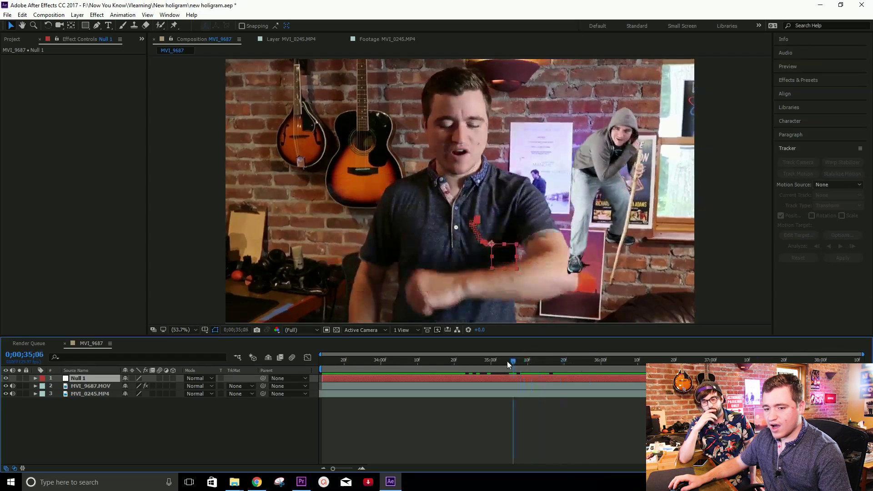
{"action": "left_click", "coordinate": [91, 386]}
Step: Rename the hooded-figure layer to 'Grelmin', fixing the typo in the name
{"action": "right_click", "coordinate": [108, 390]}
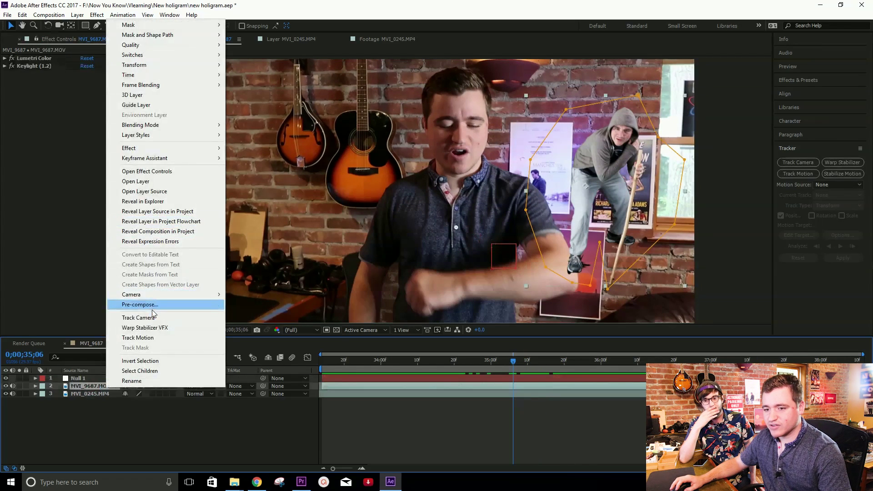
{"action": "left_click", "coordinate": [136, 380]}
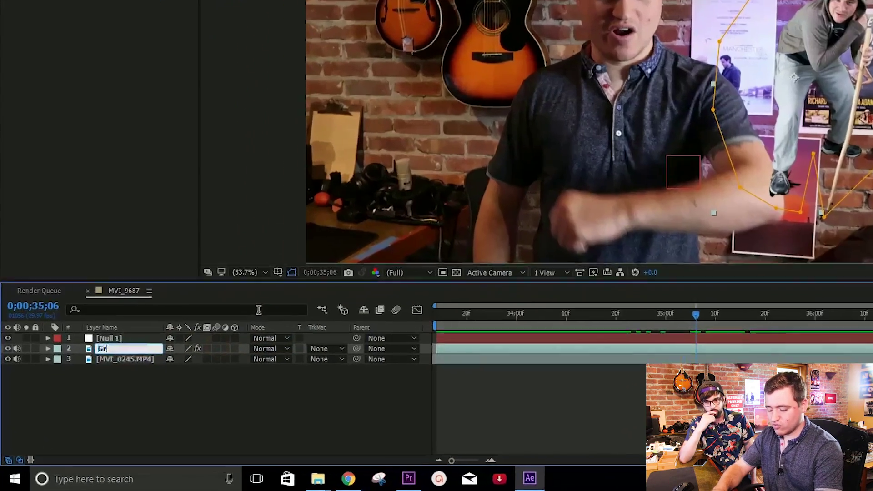
{"action": "type", "text": "Grlemin"}
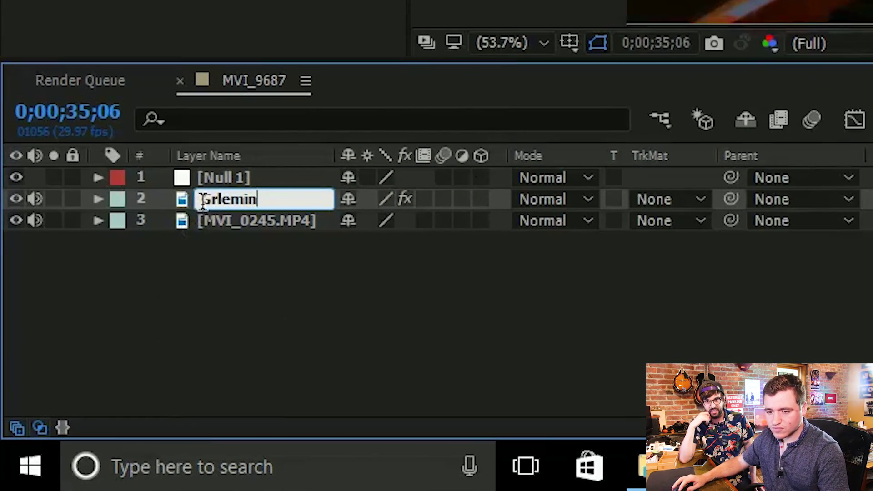
{"action": "left_click", "coordinate": [222, 197]}
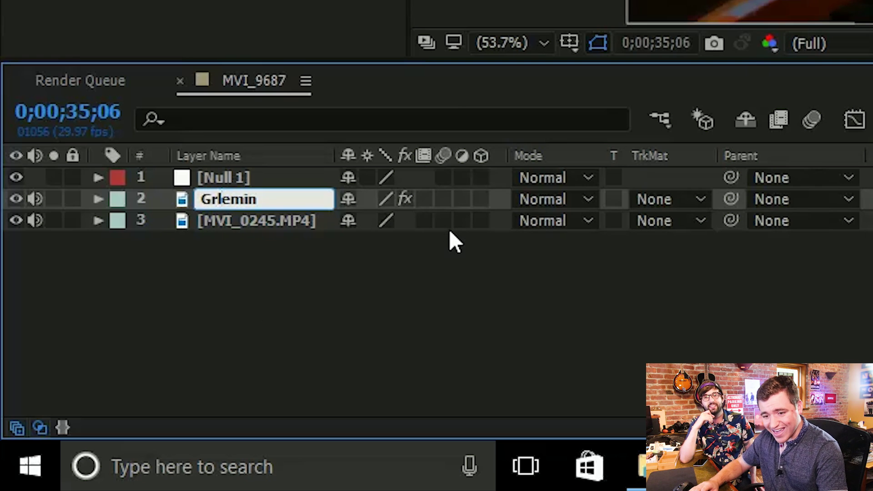
{"action": "key", "text": "Delete"}
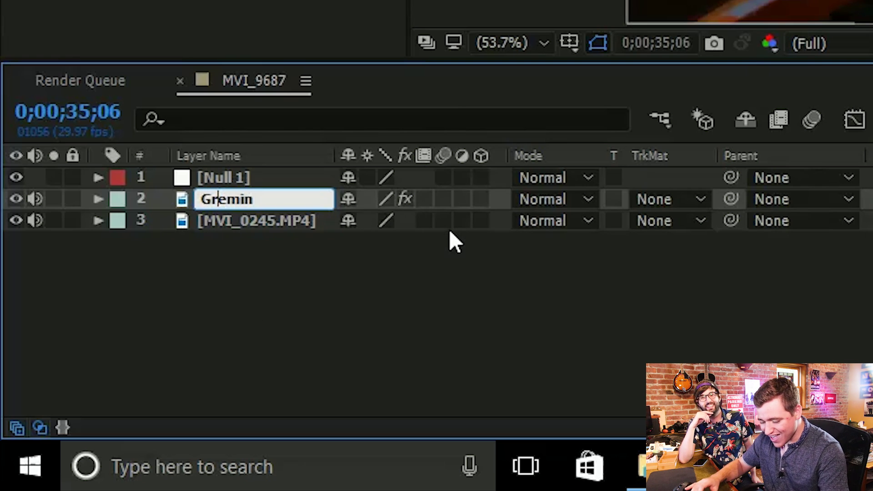
{"action": "key", "text": "Right"}
{"action": "type", "text": "l"}
{"action": "left_click", "coordinate": [408, 301]}
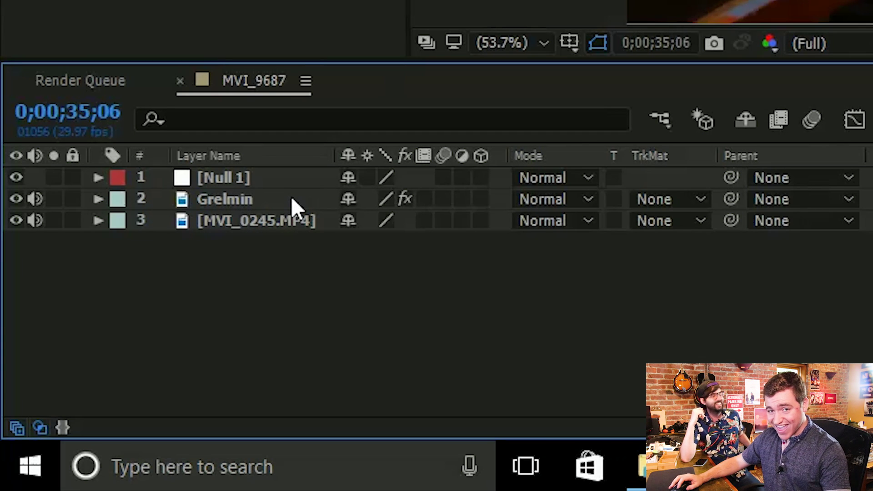
Step: Rename the MVI_0245.MP4 background layer after the presenter, then select Grelmin and Null 1
{"action": "left_click", "coordinate": [318, 220]}
{"action": "key", "text": "Return"}
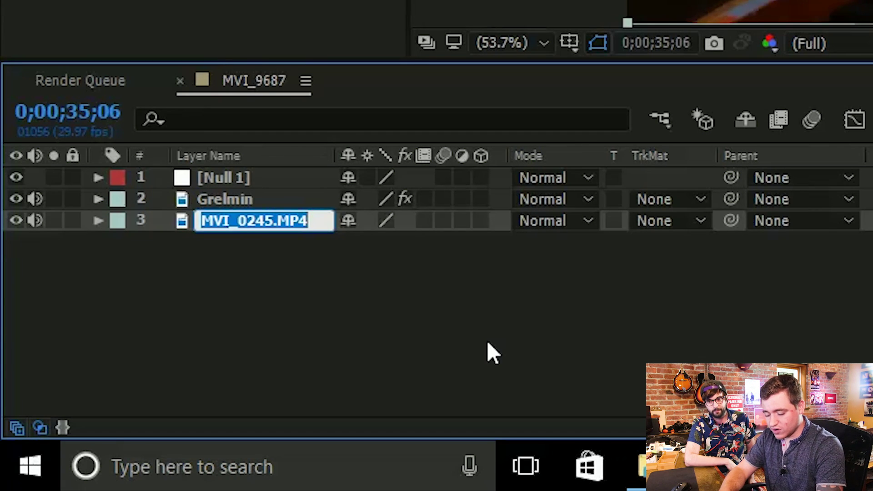
{"action": "type", "text": "Bobby"}
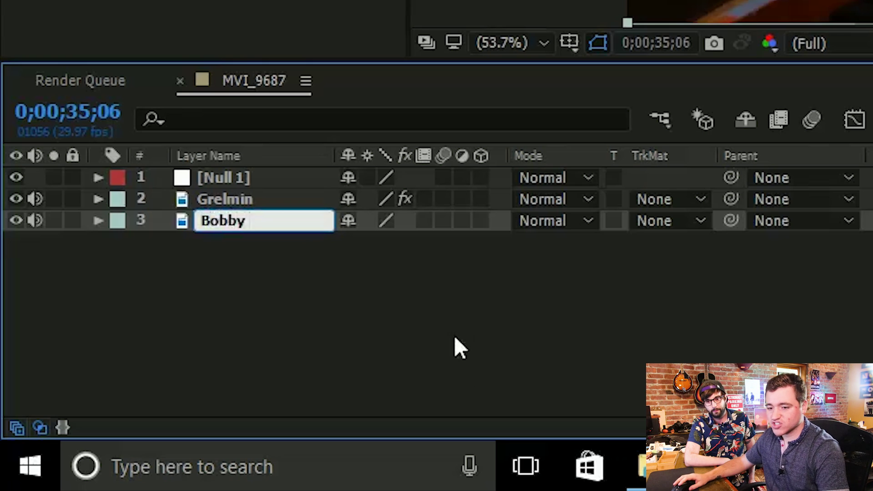
{"action": "left_click", "coordinate": [463, 360]}
{"action": "left_click", "coordinate": [273, 205]}
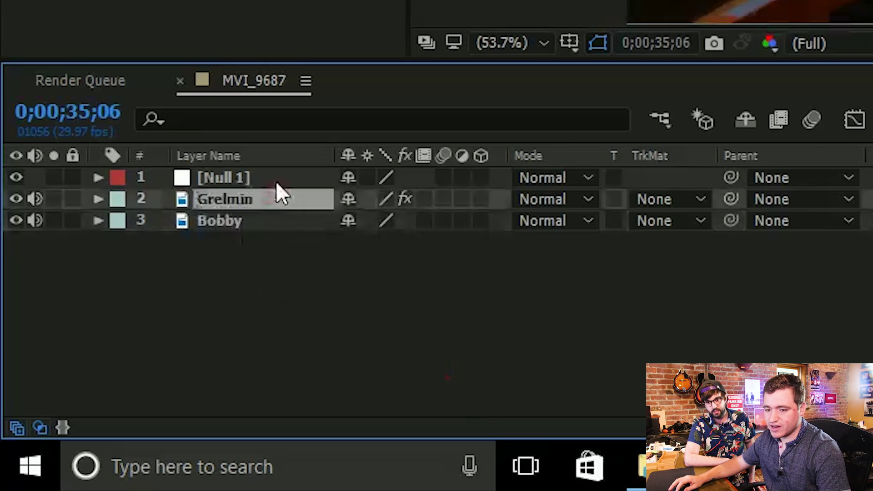
{"action": "left_click", "coordinate": [277, 181]}
Step: Parent the Grelmin layer to Null 1 and return to an earlier frame
{"action": "left_click_drag", "start_coordinate": [731, 199], "coordinate": [255, 178]}
{"action": "left_click_drag", "start_coordinate": [827, 268], "coordinate": [610, 385]}
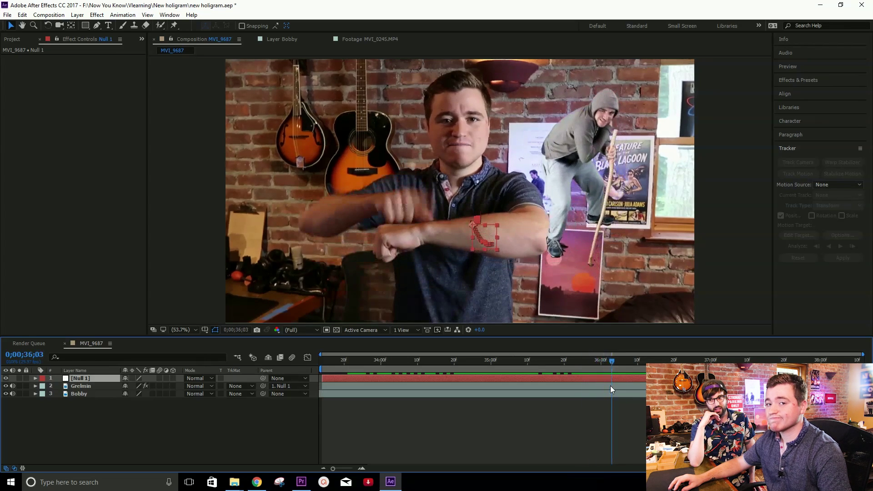
{"action": "left_click", "coordinate": [539, 450]}
Step: Scale Grelmin down and position it so it stands on the presenter's forearm
{"action": "left_click", "coordinate": [557, 229]}
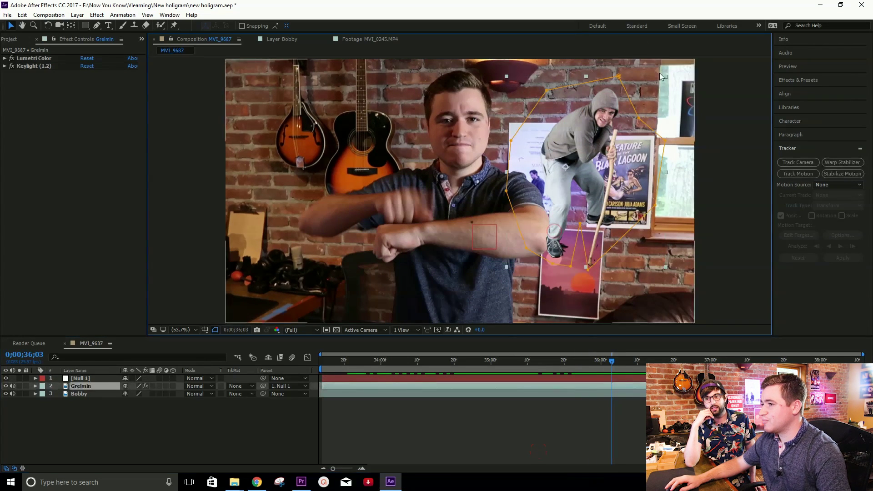
{"action": "left_click_drag", "start_coordinate": [665, 77], "coordinate": [656, 97]}
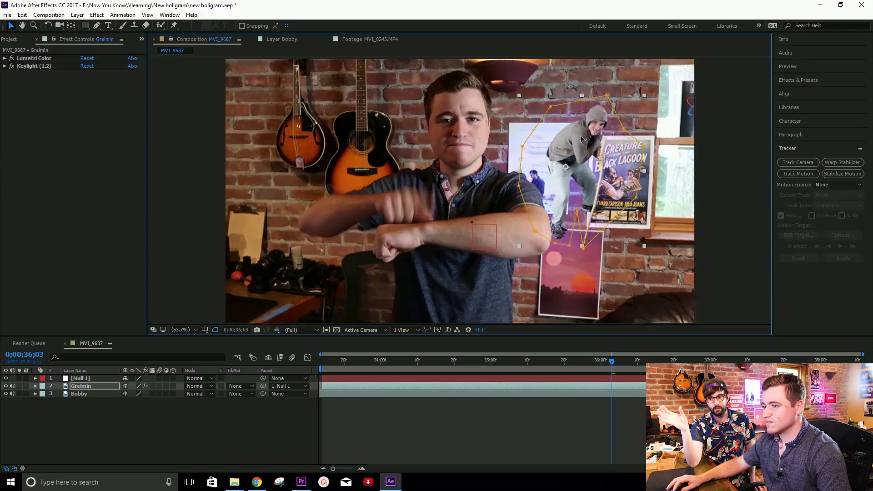
{"action": "left_click_drag", "start_coordinate": [563, 196], "coordinate": [439, 200]}
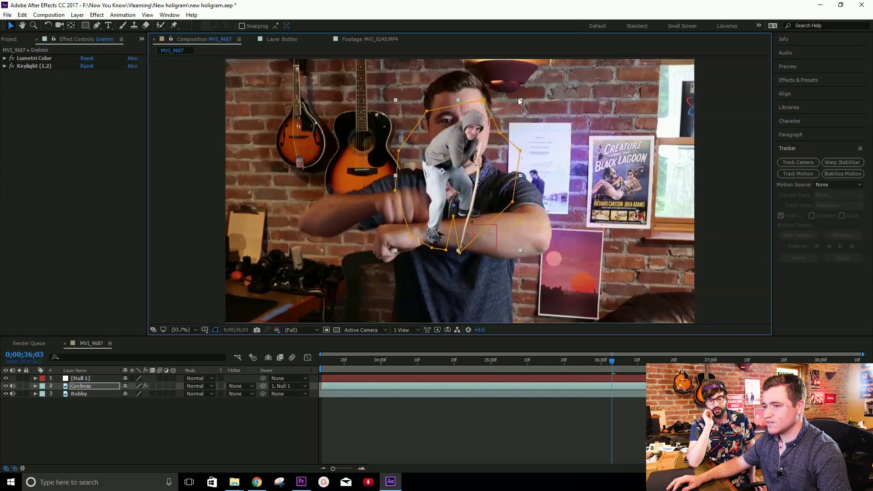
{"action": "left_click_drag", "start_coordinate": [521, 100], "coordinate": [514, 107]}
{"action": "left_click_drag", "start_coordinate": [442, 139], "coordinate": [443, 152]}
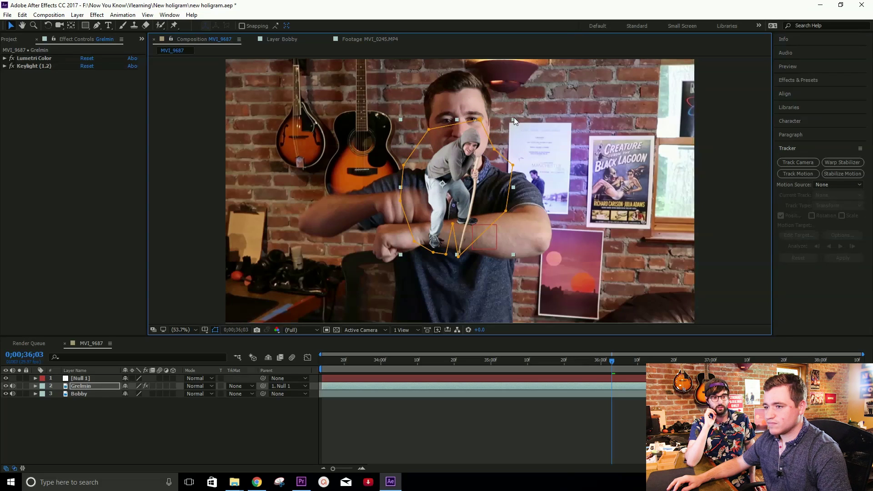
{"action": "mouse_move", "coordinate": [514, 117]}
{"action": "left_mouse_down"}
{"action": "mouse_move", "coordinate": [527, 103]}
{"action": "mouse_move", "coordinate": [524, 110]}
{"action": "left_mouse_up"}
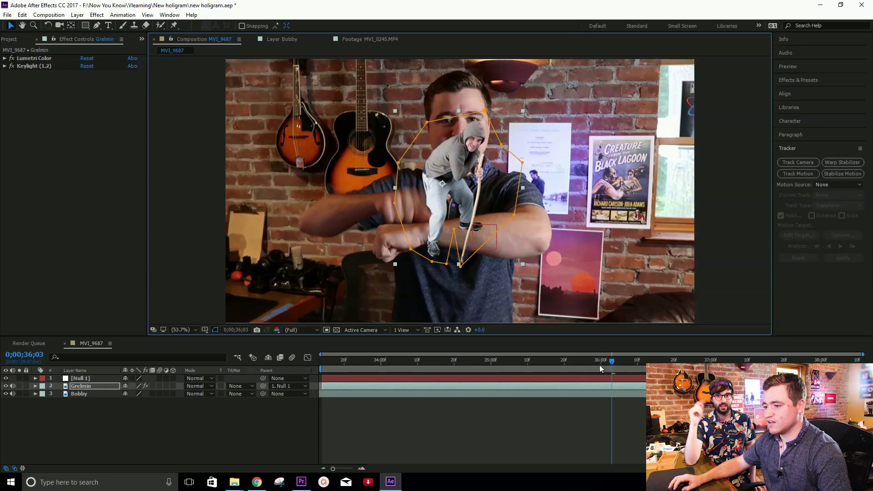
{"action": "left_click_drag", "start_coordinate": [599, 365], "coordinate": [568, 370]}
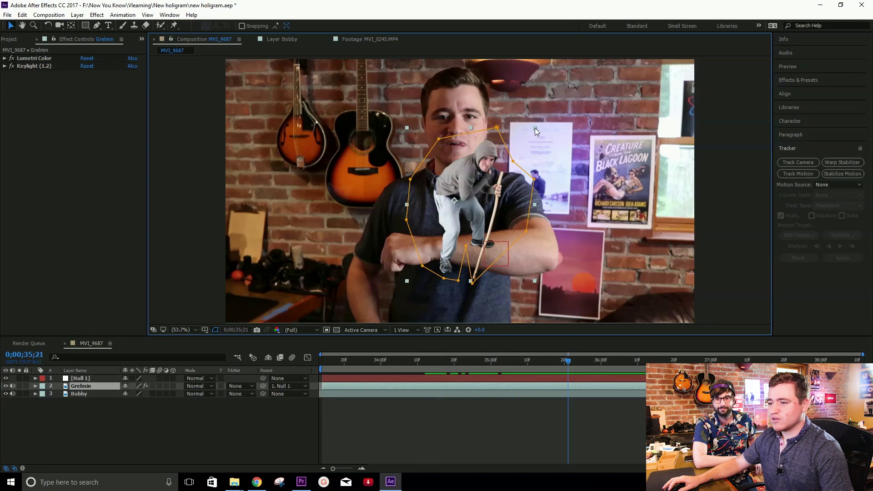
{"action": "left_click_drag", "start_coordinate": [535, 127], "coordinate": [546, 117]}
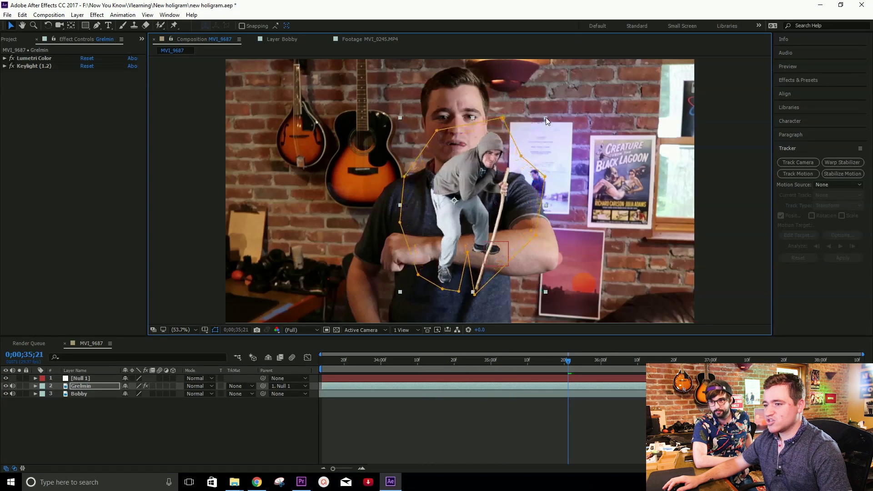
{"action": "mouse_move", "coordinate": [484, 168]}
{"action": "left_mouse_down"}
{"action": "mouse_move", "coordinate": [482, 180]}
{"action": "mouse_move", "coordinate": [508, 172]}
{"action": "mouse_move", "coordinate": [484, 180]}
{"action": "mouse_move", "coordinate": [491, 171]}
{"action": "left_mouse_up"}
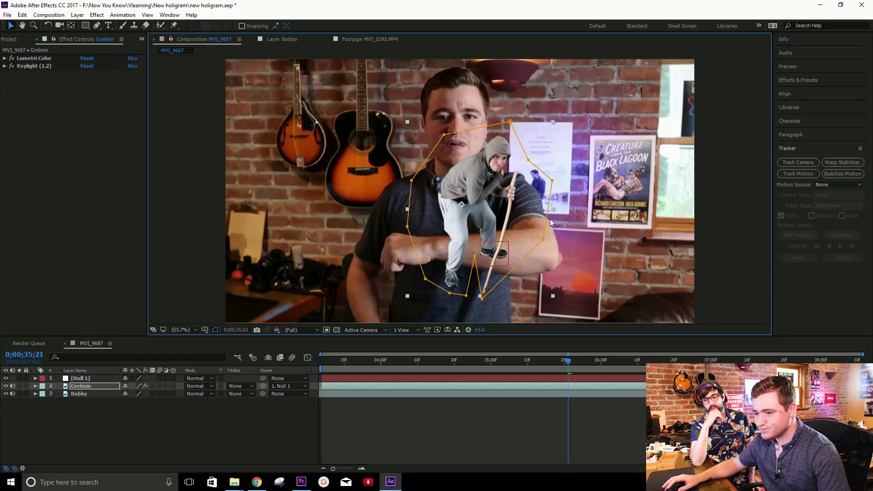
Step: Pull Mask 1's bottom points up to the forearm and widen its left edge
{"action": "left_click", "coordinate": [426, 280]}
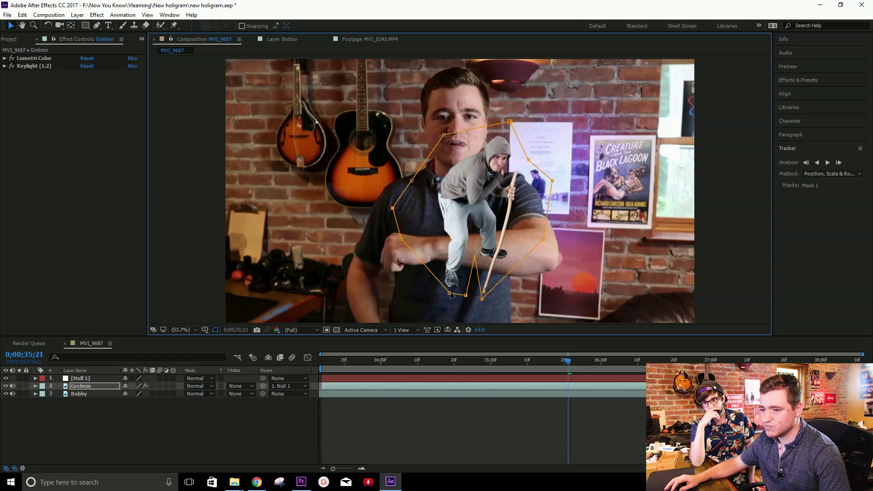
{"action": "left_click_drag", "start_coordinate": [450, 293], "coordinate": [453, 244]}
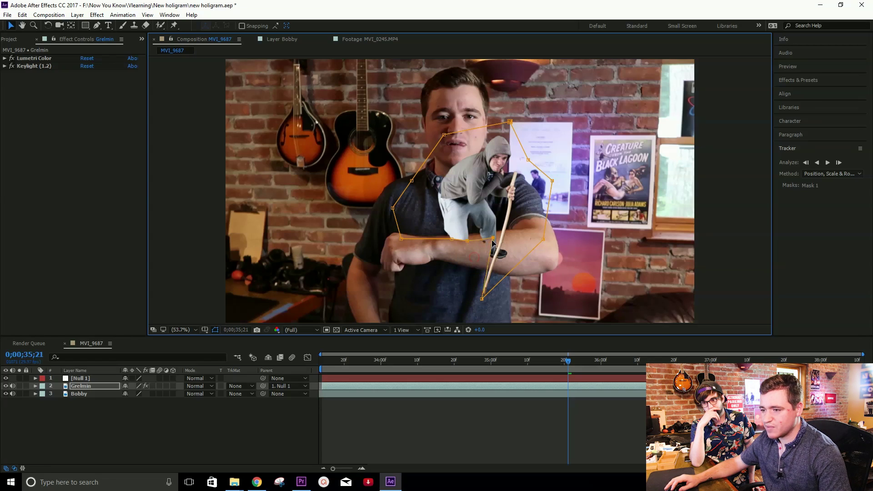
{"action": "left_click_drag", "start_coordinate": [483, 299], "coordinate": [499, 275]}
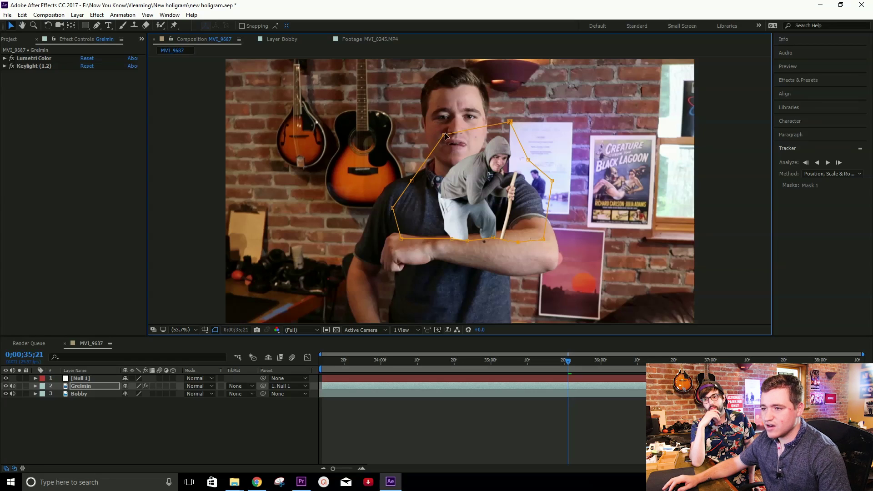
{"action": "left_click_drag", "start_coordinate": [412, 181], "coordinate": [393, 175]}
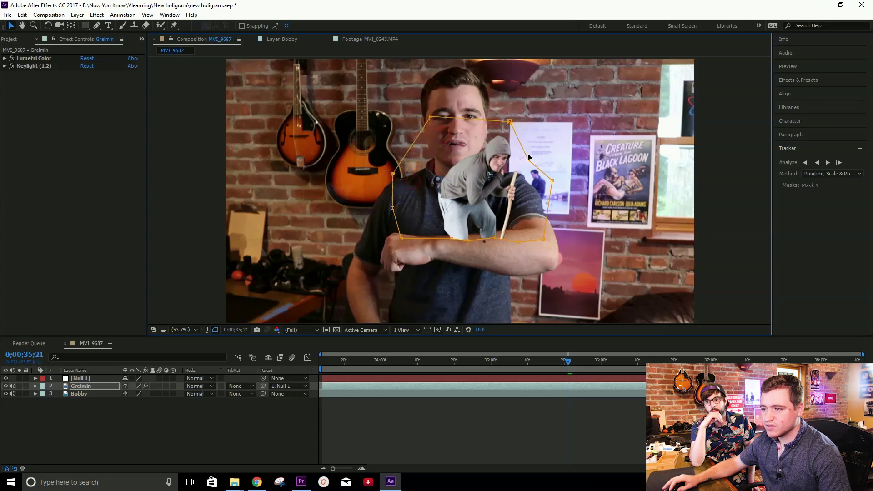
Step: Feather the mask's top-left edge with the Mask Feather Tool, then return to the Selection tool
{"action": "left_click", "coordinate": [98, 26]}
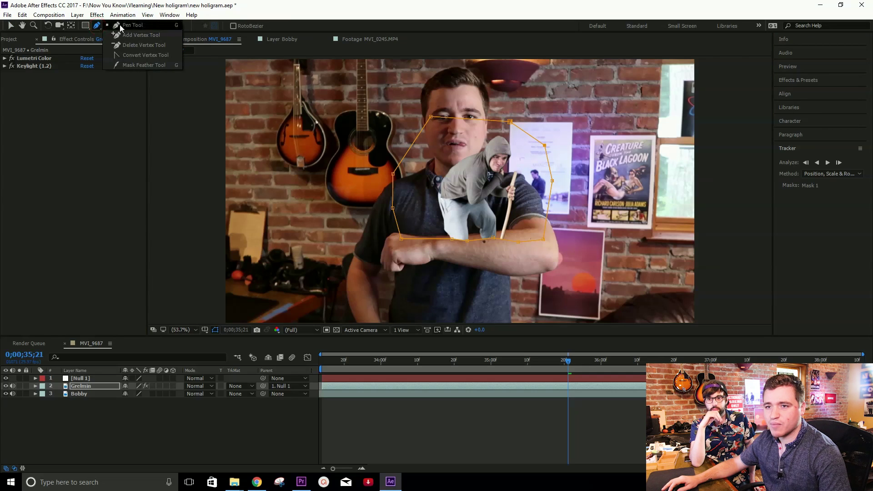
{"action": "left_click", "coordinate": [138, 64]}
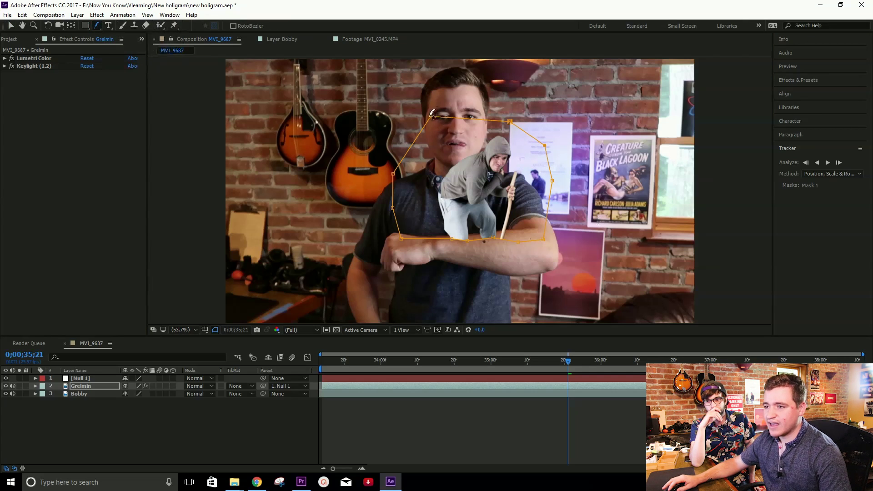
{"action": "left_click_drag", "start_coordinate": [433, 116], "coordinate": [436, 124]}
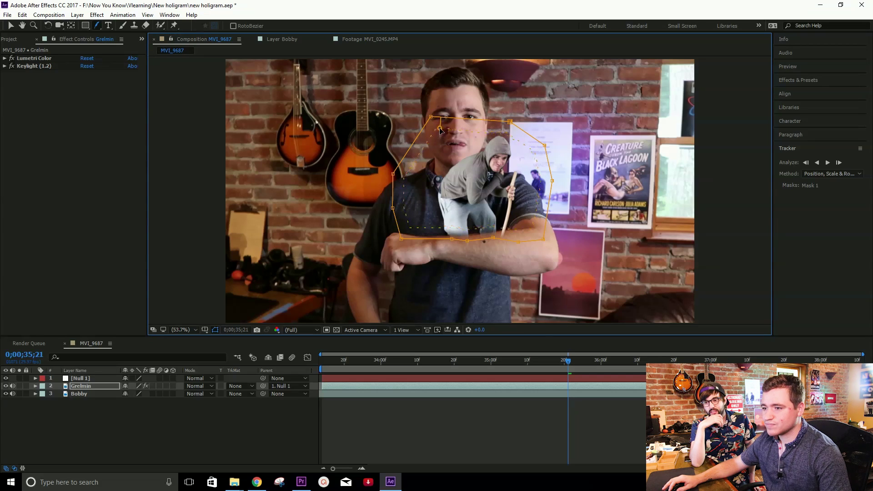
{"action": "left_click", "coordinate": [537, 409]}
{"action": "key", "text": "v"}
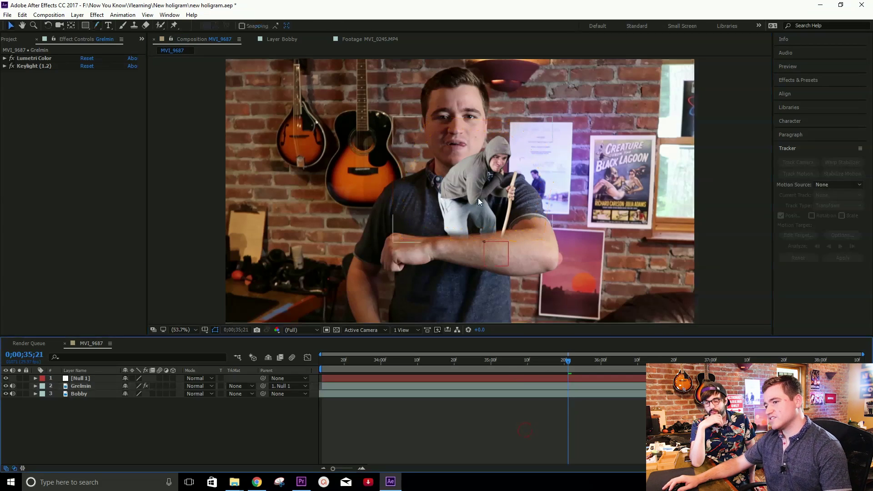
Step: Nudge the whole mask and restore it, then play back the composition to review
{"action": "left_click", "coordinate": [478, 198]}
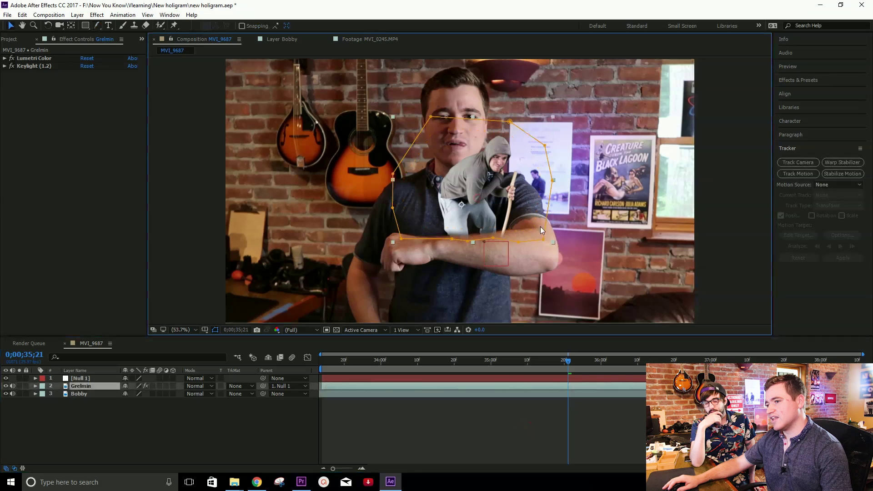
{"action": "double_click", "coordinate": [544, 146]}
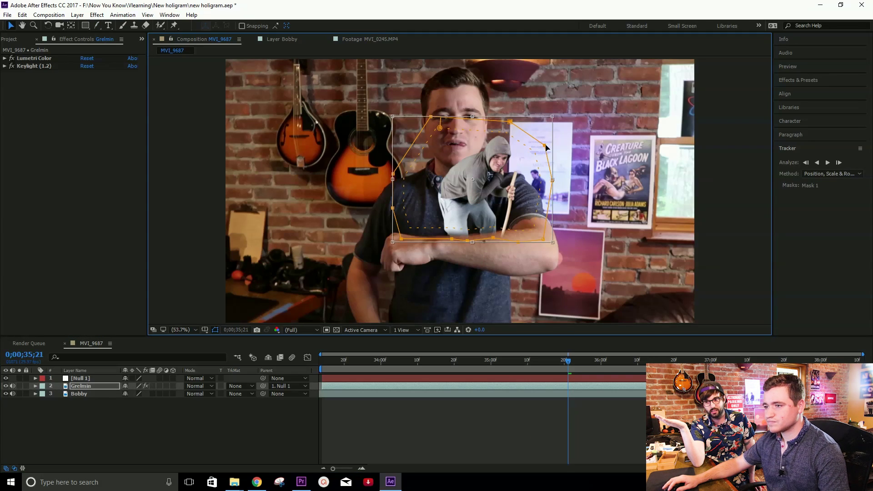
{"action": "left_click_drag", "start_coordinate": [546, 146], "coordinate": [549, 144]}
{"action": "left_click_drag", "start_coordinate": [537, 188], "coordinate": [534, 192]}
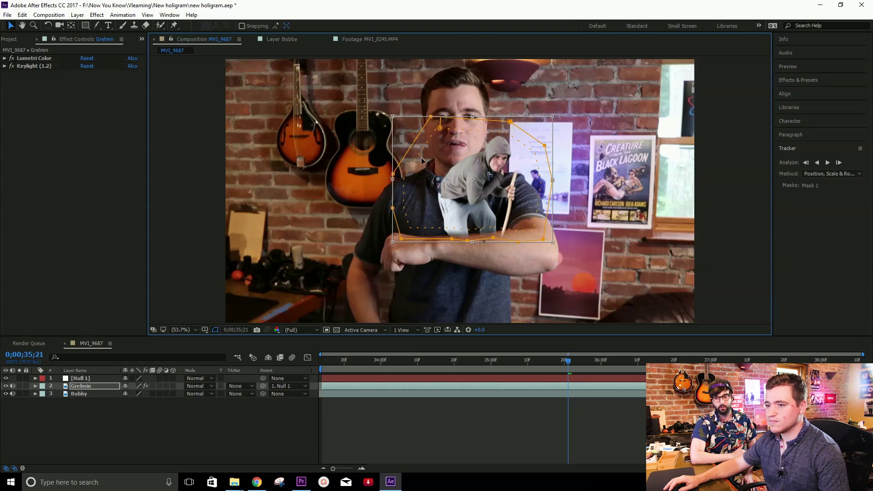
{"action": "left_click", "coordinate": [160, 444]}
{"action": "left_click", "coordinate": [400, 187]}
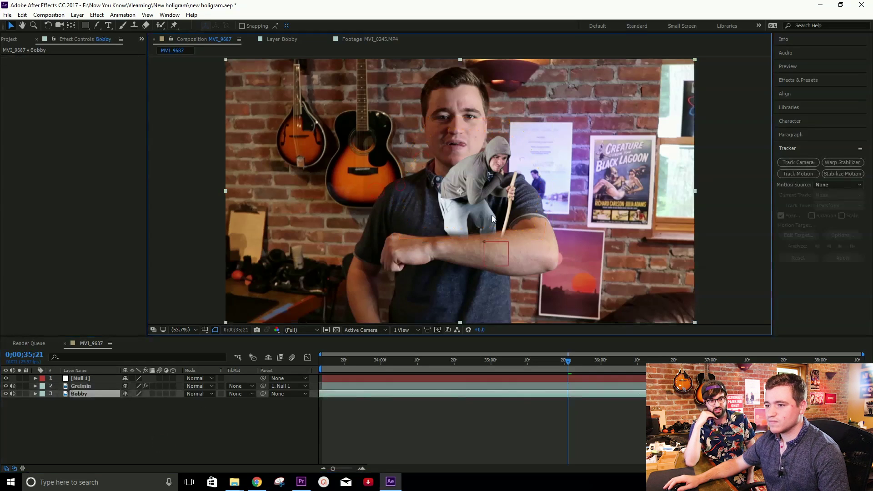
{"action": "left_click", "coordinate": [91, 387]}
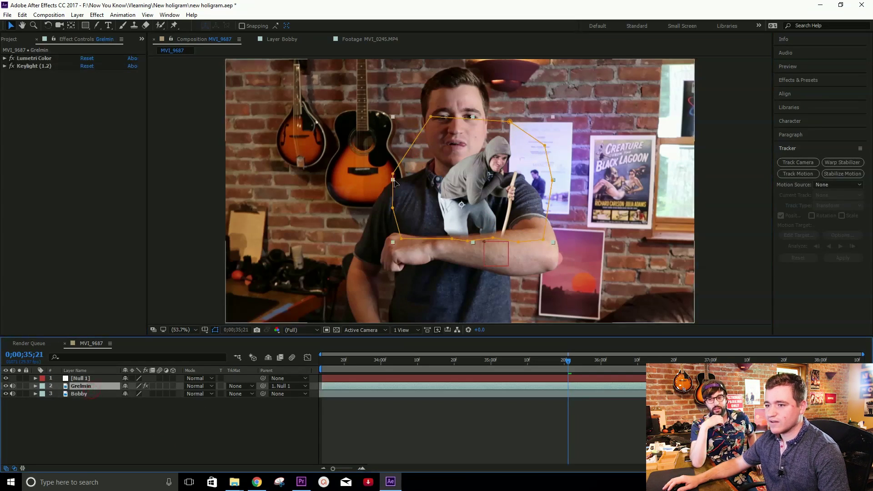
{"action": "left_click", "coordinate": [388, 402]}
{"action": "key", "text": "space"}
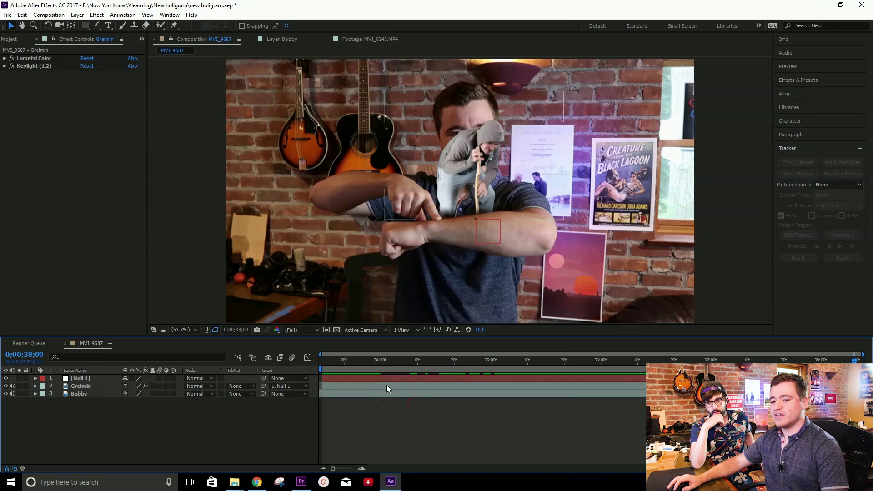
Step: Slide the Grelmin layer later so it starts at 0;00;36;05, scrubbing around 35;17–36;09 to check
{"action": "left_click_drag", "start_coordinate": [387, 386], "coordinate": [564, 384]}
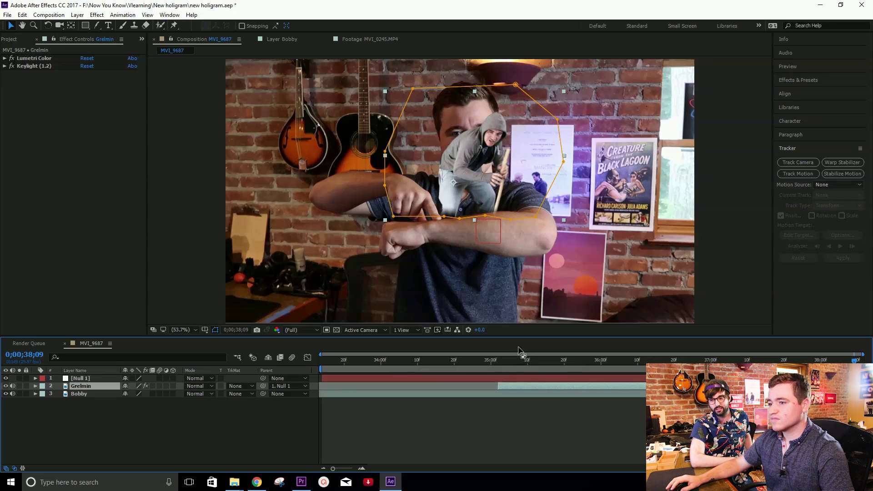
{"action": "left_click_drag", "start_coordinate": [498, 364], "coordinate": [555, 361]}
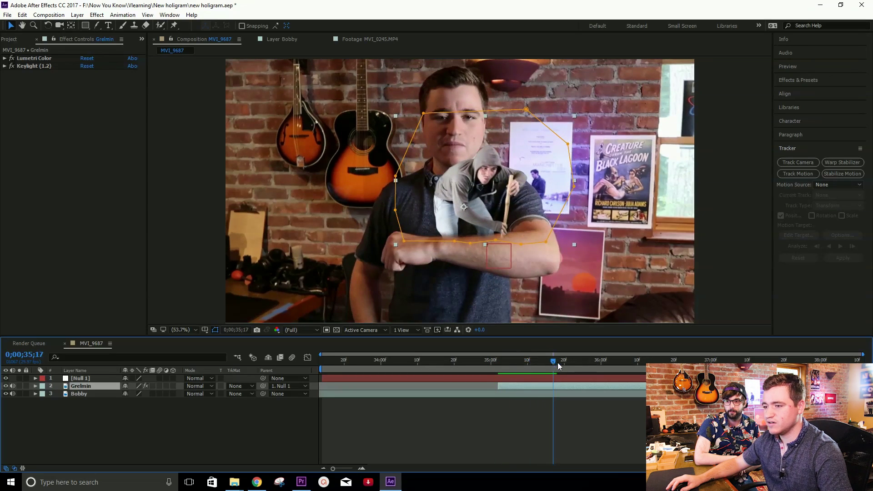
{"action": "left_click_drag", "start_coordinate": [562, 362], "coordinate": [613, 371]}
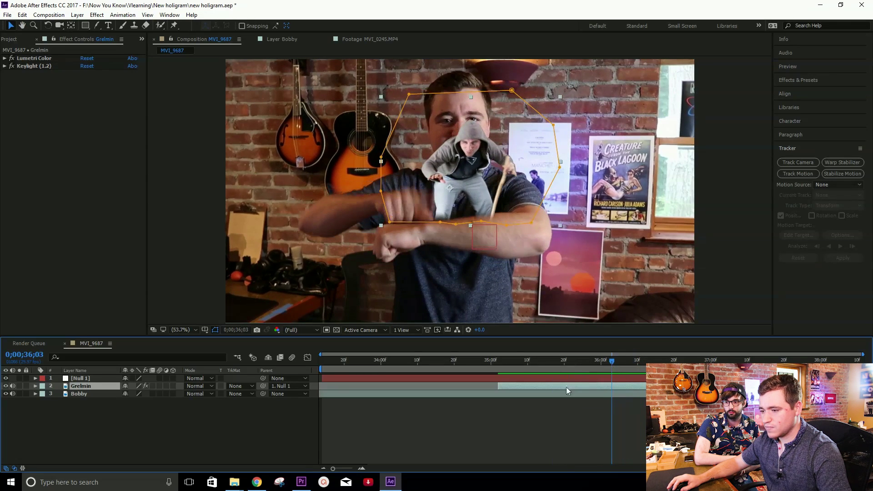
{"action": "left_click_drag", "start_coordinate": [566, 387], "coordinate": [669, 386]}
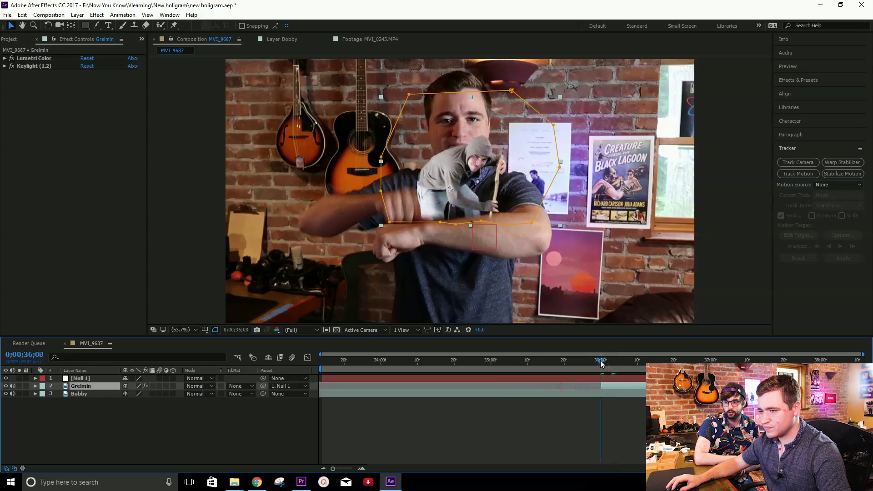
{"action": "left_click_drag", "start_coordinate": [600, 362], "coordinate": [619, 362]}
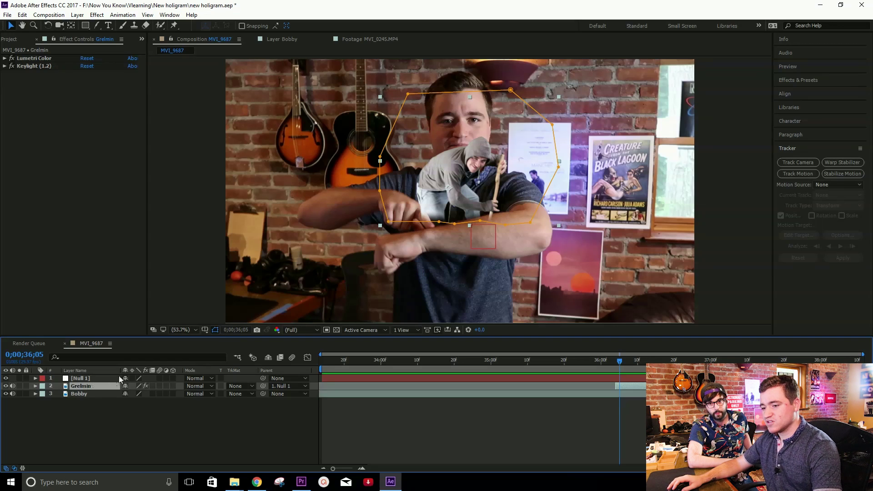
Step: Keyframe Grelmin's Opacity from 0% at 36;04 to 100% at 36;07, then scrub to check the fade
{"action": "key", "text": "t"}
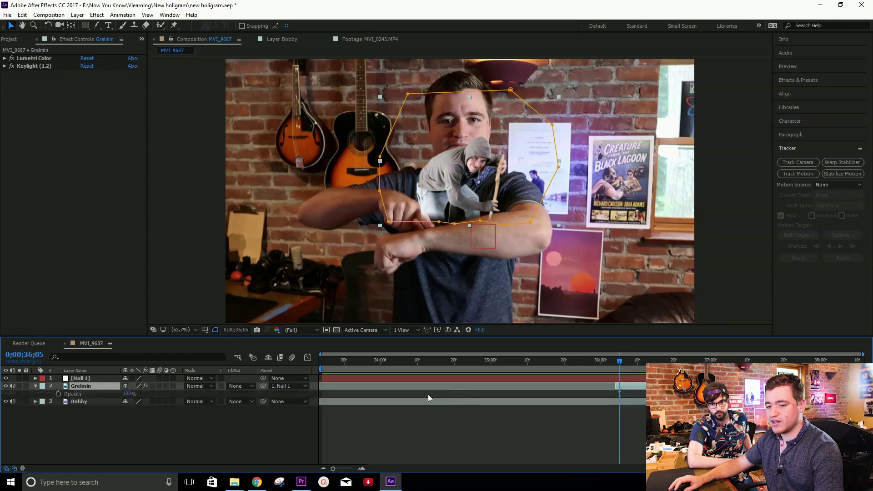
{"action": "key", "text": "Page_Up"}
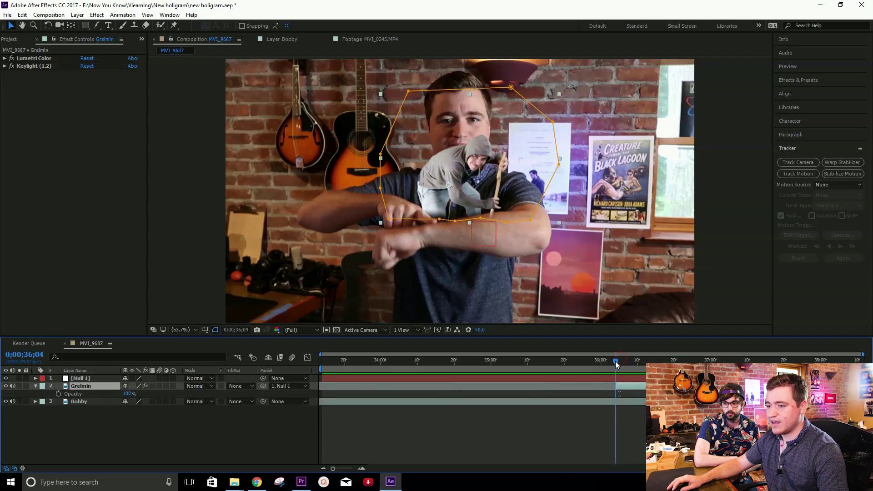
{"action": "left_click", "coordinate": [58, 394]}
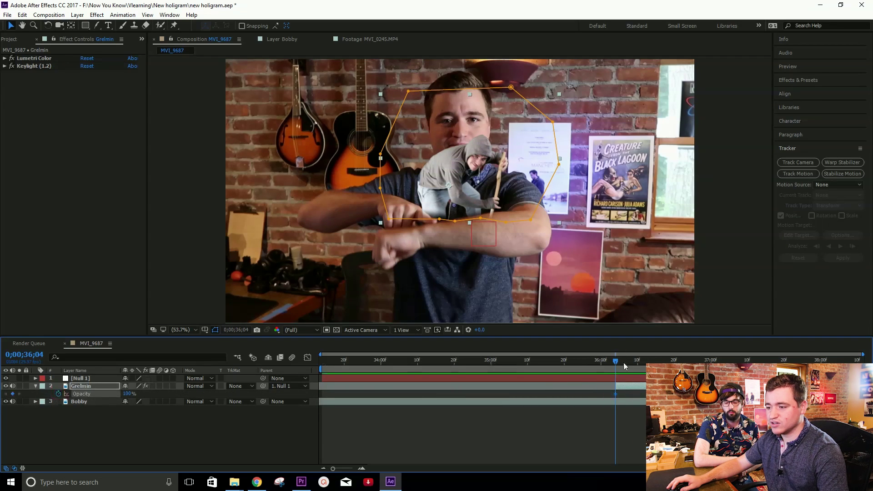
{"action": "left_click_drag", "start_coordinate": [618, 362], "coordinate": [629, 360]}
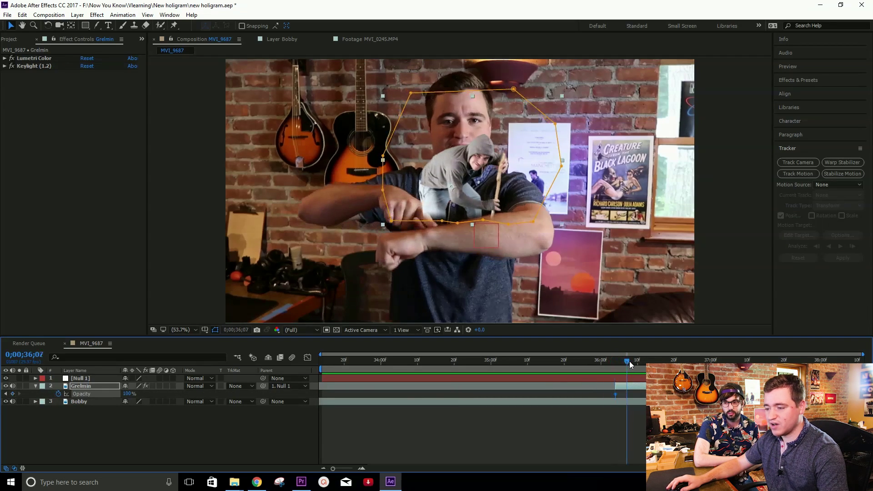
{"action": "left_click_drag", "start_coordinate": [615, 394], "coordinate": [627, 393]}
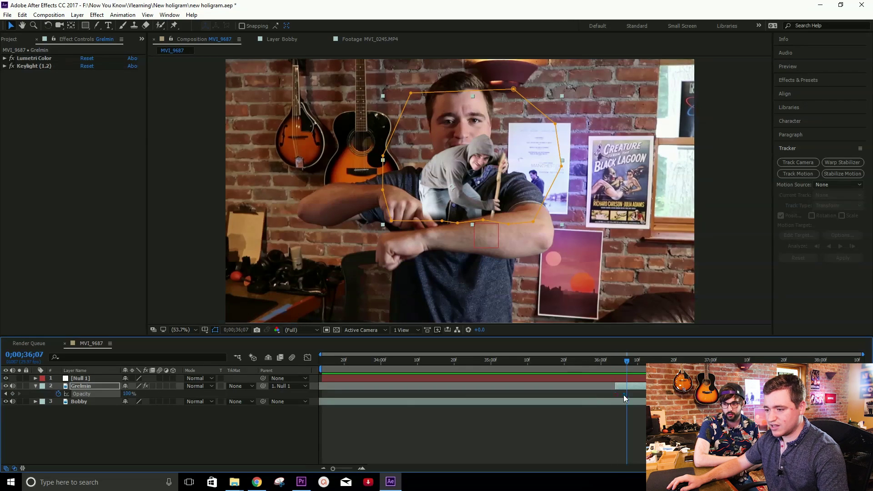
{"action": "left_click_drag", "start_coordinate": [625, 363], "coordinate": [616, 368]}
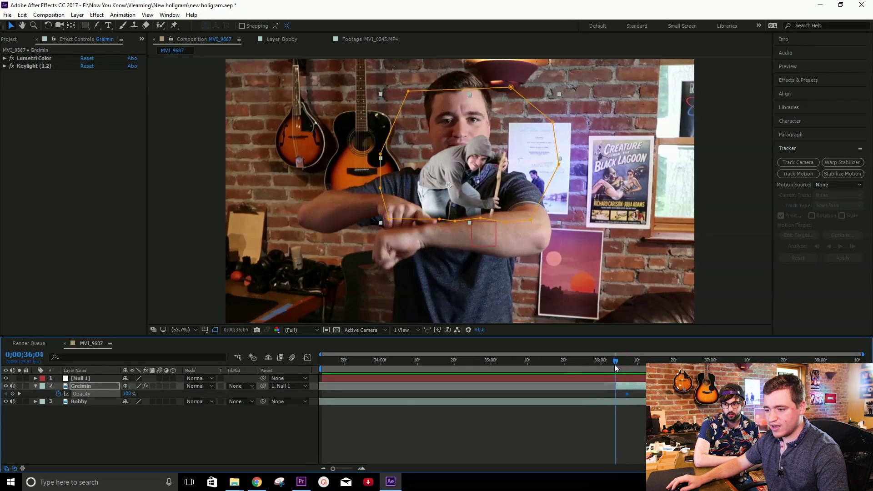
{"action": "left_click_drag", "start_coordinate": [126, 394], "coordinate": [64, 397]}
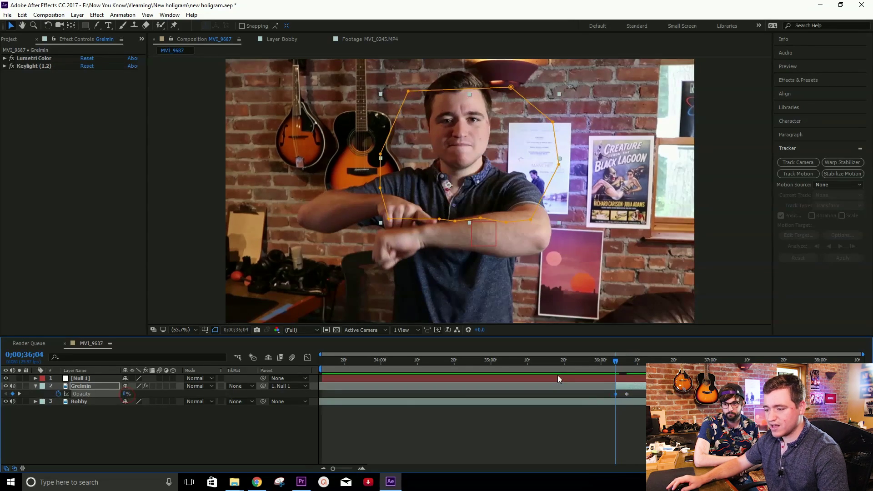
{"action": "key", "text": "Page_Down"}
{"action": "key", "text": "Page_Down"}
{"action": "key", "text": "Page_Down"}
{"action": "key", "text": "Page_Down"}
{"action": "key", "text": "Page_Down"}
{"action": "key", "text": "Page_Down"}
{"action": "key", "text": "Page_Down"}
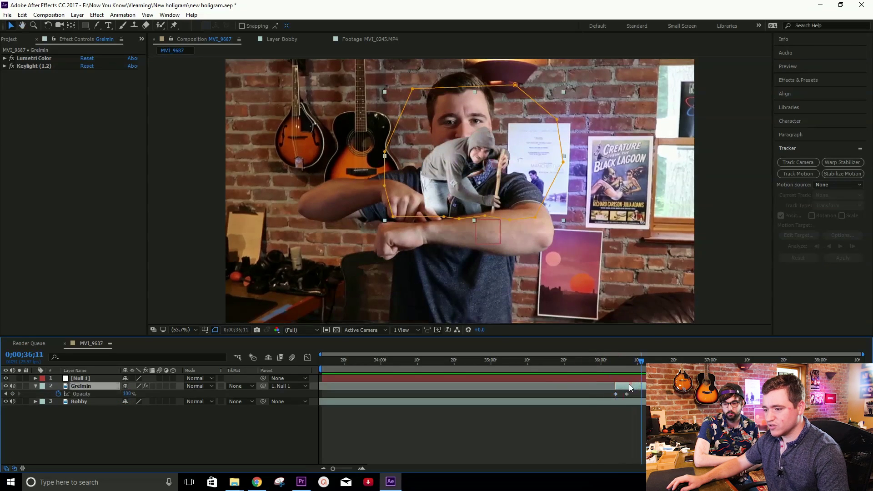
{"action": "mouse_move", "coordinate": [601, 365]}
{"action": "left_mouse_down"}
{"action": "mouse_move", "coordinate": [589, 364]}
{"action": "mouse_move", "coordinate": [638, 364]}
{"action": "mouse_move", "coordinate": [614, 364]}
{"action": "left_mouse_up"}
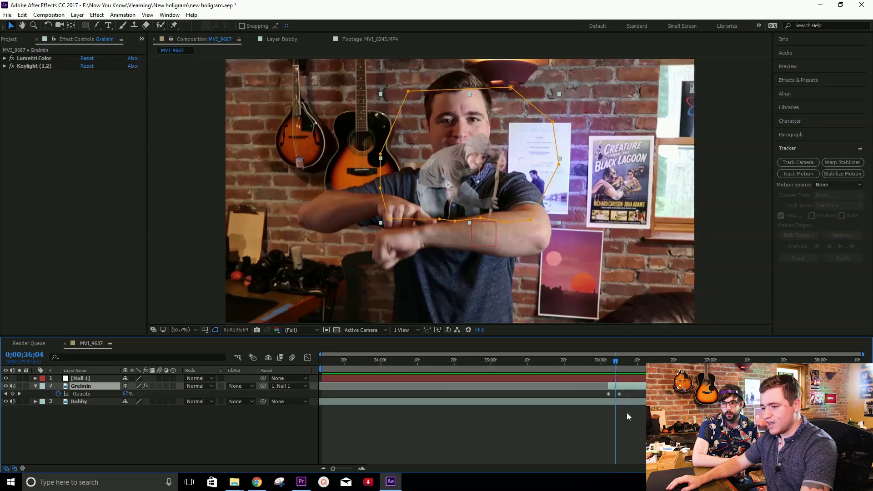
{"action": "key", "text": "equal"}
Step: Copy the opacity keyframes and paste a 0% keyframe at 36;06
{"action": "left_click", "coordinate": [614, 420]}
{"action": "left_click", "coordinate": [630, 361]}
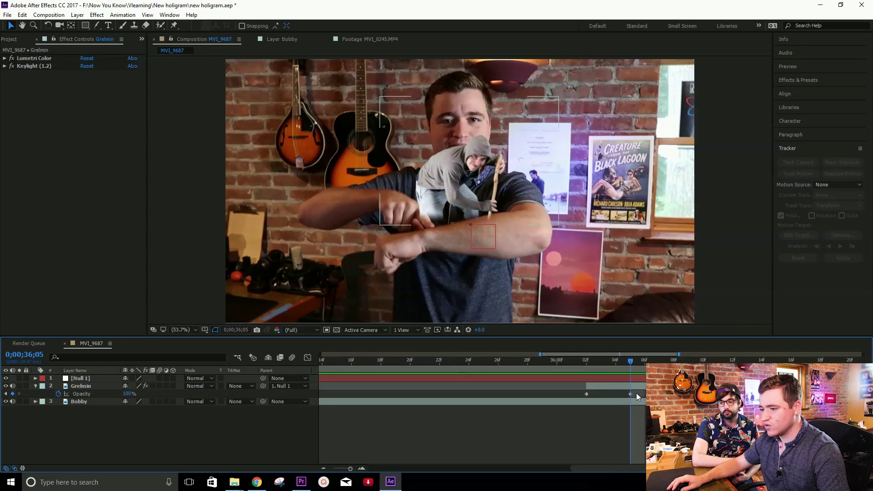
{"action": "key", "text": "equal"}
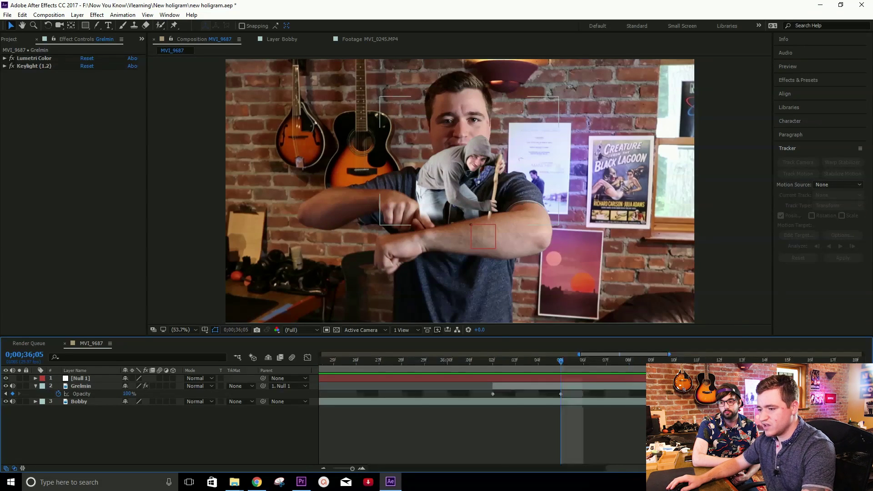
{"action": "left_click", "coordinate": [492, 394]}
{"action": "left_click_drag", "start_coordinate": [561, 393], "coordinate": [485, 394]}
{"action": "left_click", "coordinate": [573, 362]}
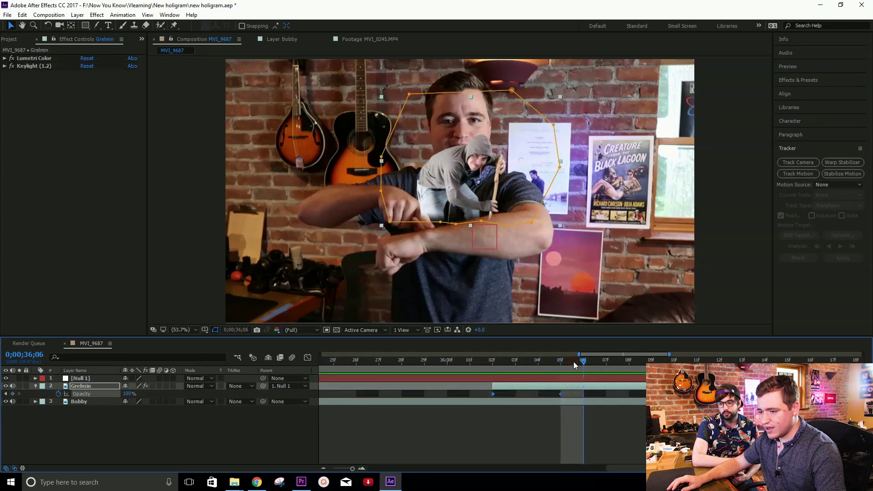
{"action": "key", "text": "ctrl+v"}
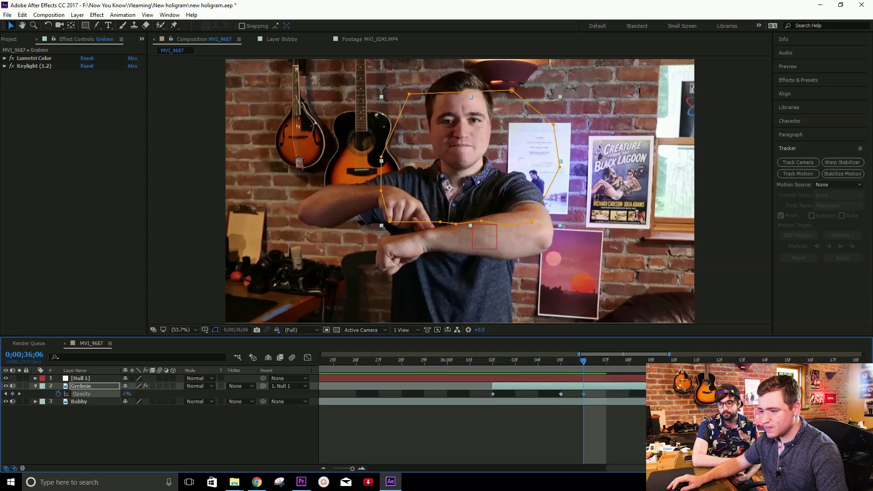
Step: Shift the 07f opacity keyframe later to 36;08
{"action": "left_click", "coordinate": [610, 375]}
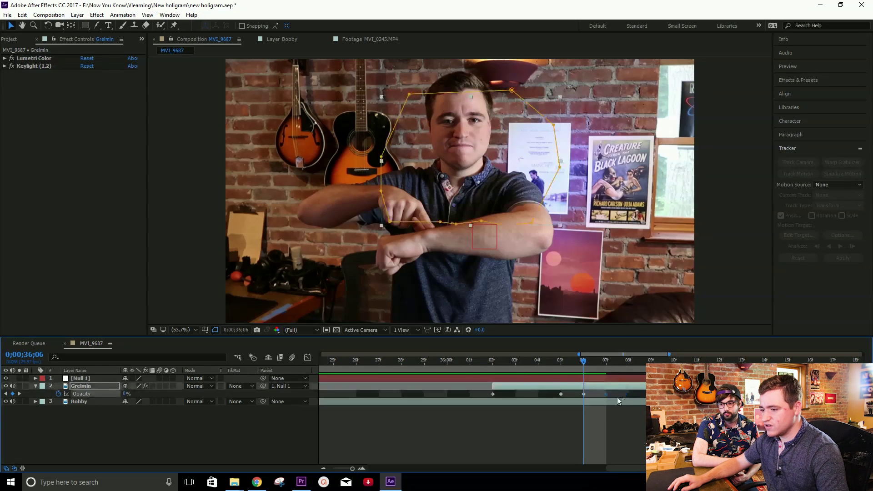
{"action": "left_click", "coordinate": [605, 394]}
{"action": "left_click", "coordinate": [561, 363]}
{"action": "left_click_drag", "start_coordinate": [561, 362], "coordinate": [610, 362]}
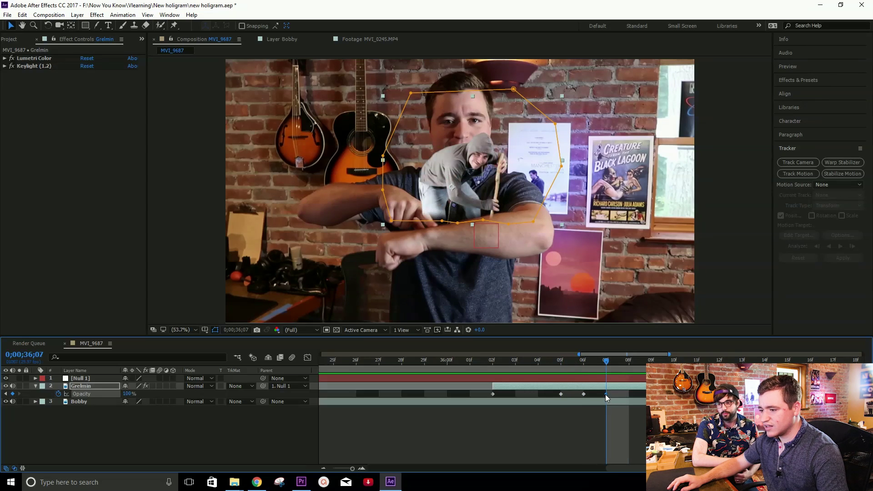
{"action": "left_click_drag", "start_coordinate": [606, 394], "coordinate": [629, 393]}
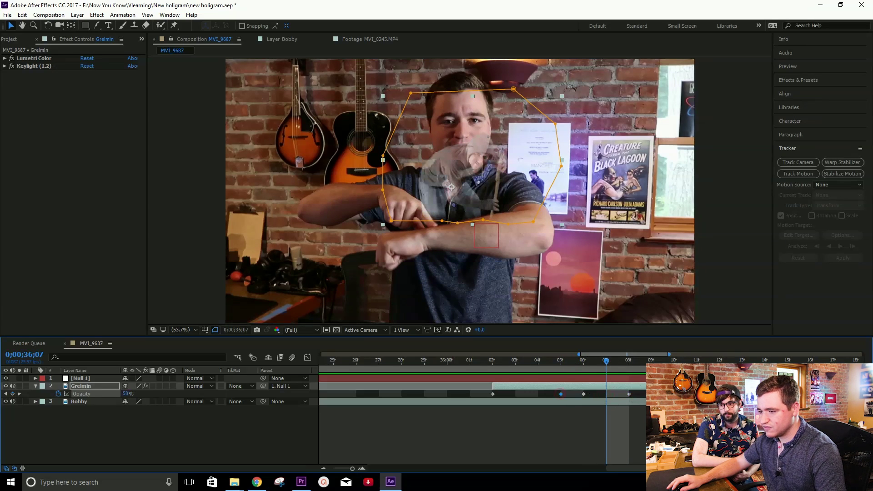
Step: Preview the flicker from 36;00 and save the project
{"action": "left_click_drag", "start_coordinate": [609, 367], "coordinate": [508, 364]}
{"action": "key", "text": "minus"}
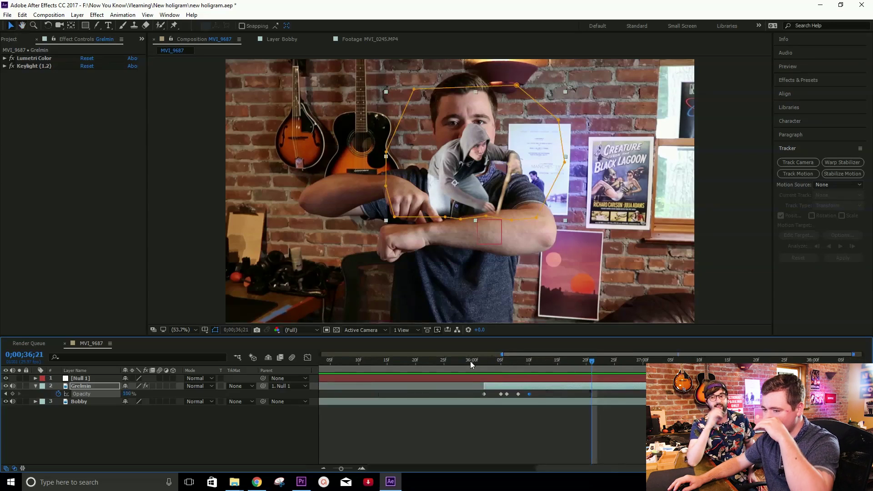
{"action": "left_click", "coordinate": [471, 365]}
{"action": "key", "text": "space"}
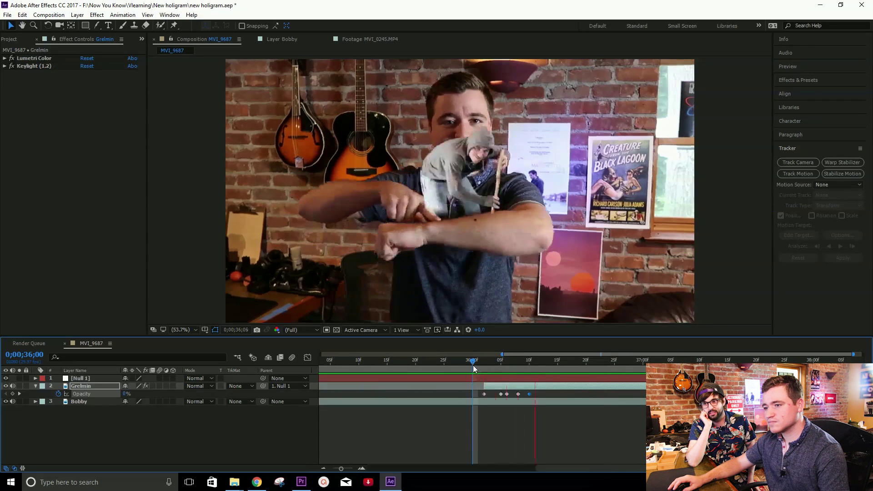
{"action": "left_click", "coordinate": [471, 365]}
{"action": "key", "text": "ctrl+s"}
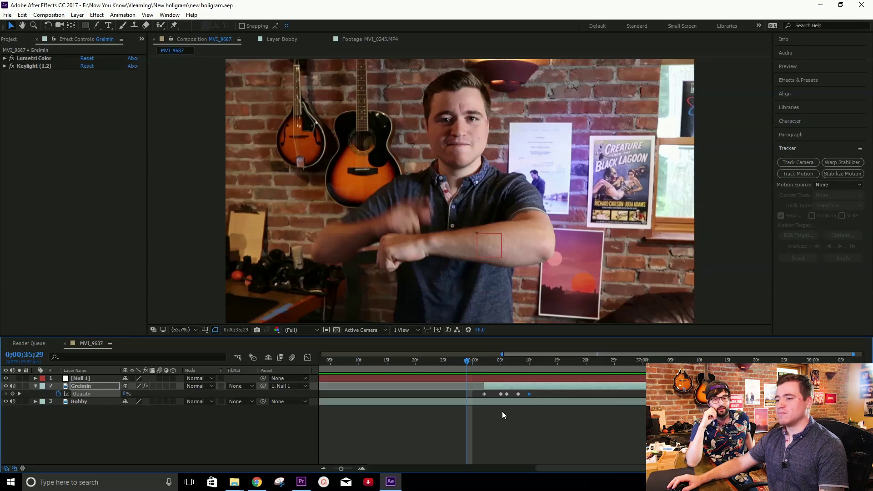
Step: Replay the flicker from 36;01 and scrub Grelmin through 36;14–36;29 to check it
{"action": "key", "text": "space"}
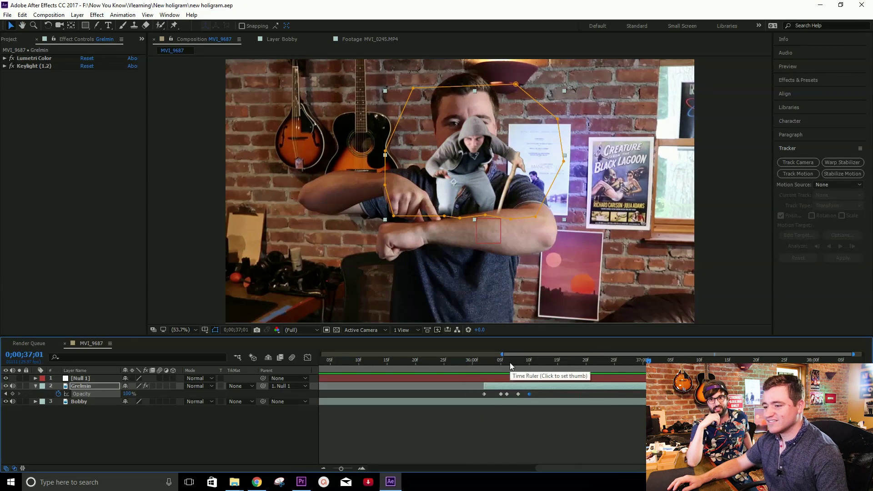
{"action": "left_click_drag", "start_coordinate": [510, 363], "coordinate": [482, 372]}
{"action": "key", "text": "space"}
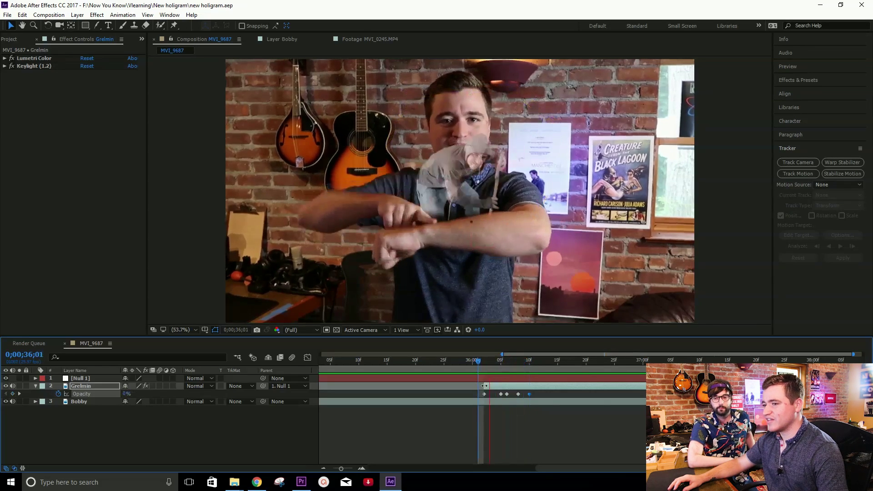
{"action": "key", "text": "space"}
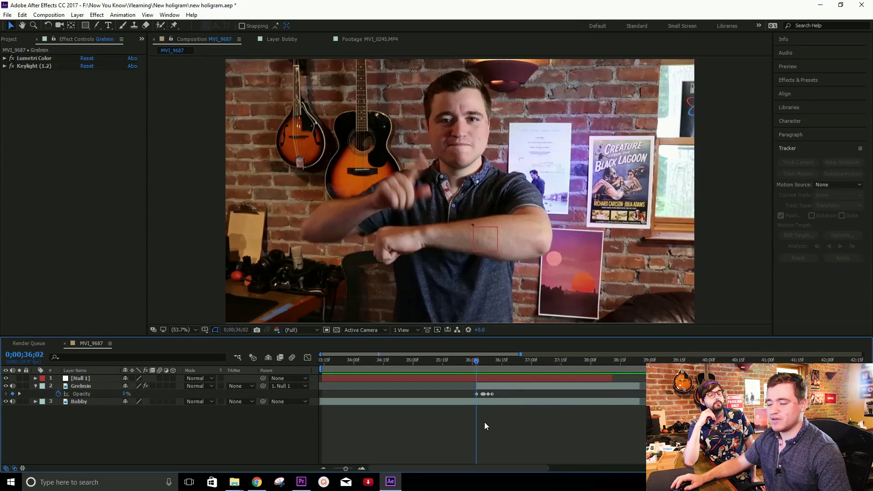
{"action": "left_click", "coordinate": [498, 387]}
{"action": "left_click", "coordinate": [500, 363]}
{"action": "left_click_drag", "start_coordinate": [500, 363], "coordinate": [507, 362]}
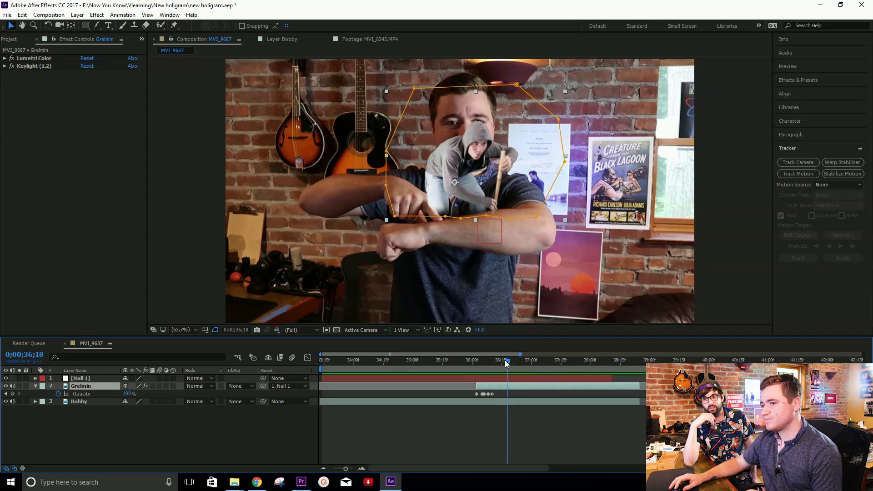
{"action": "left_click_drag", "start_coordinate": [505, 360], "coordinate": [536, 359]}
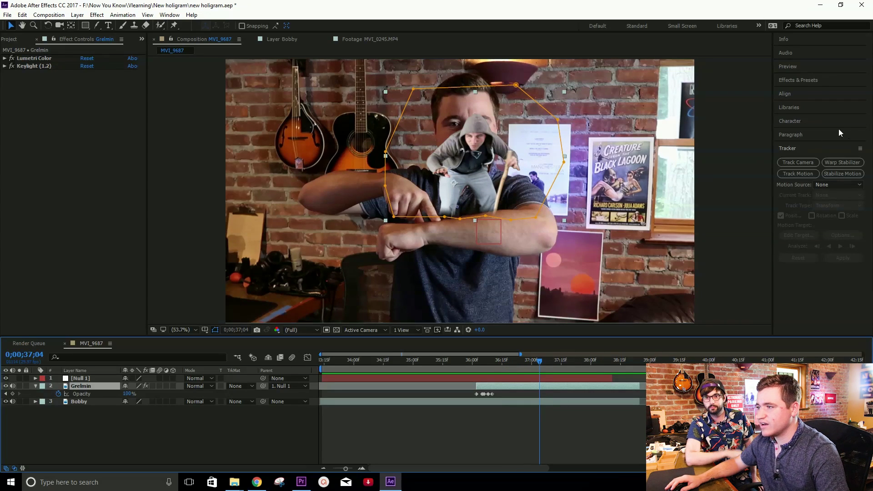
Step: Apply Lumetri Color to the Gremlin layer from an effects search for 'lumet'
{"action": "left_click", "coordinate": [817, 78]}
{"action": "left_click", "coordinate": [814, 92]}
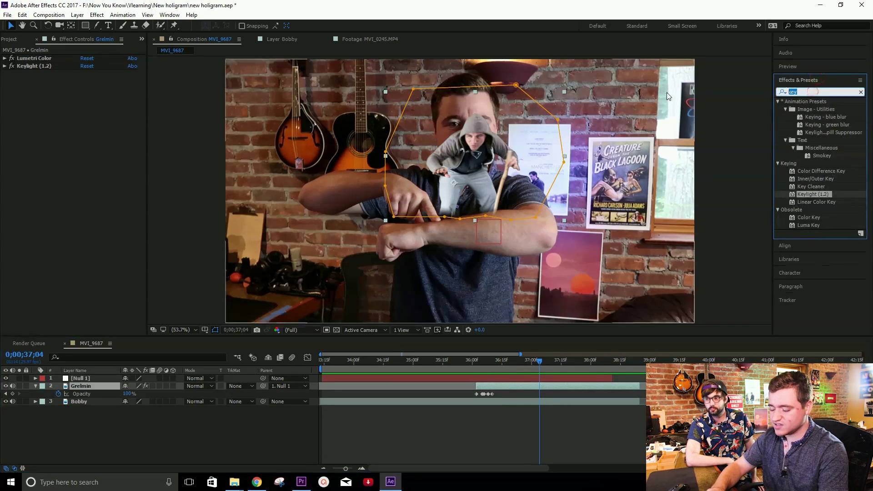
{"action": "type", "text": "lumet"}
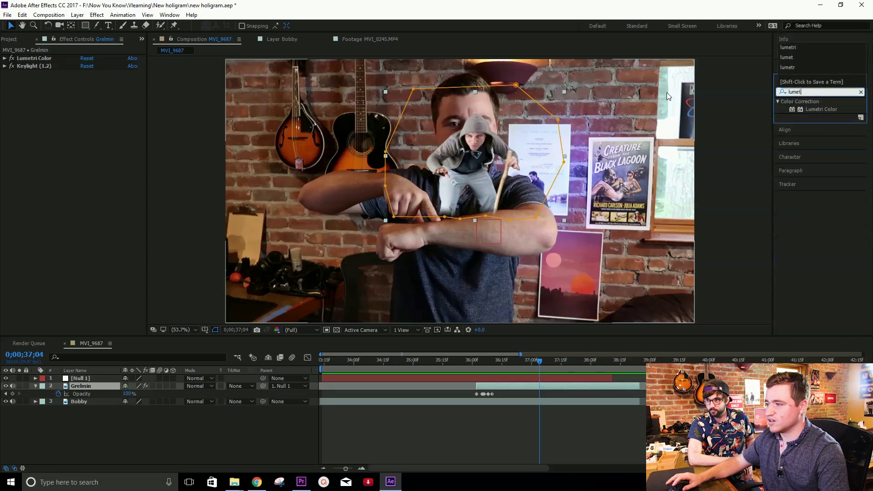
{"action": "left_click_drag", "start_coordinate": [821, 109], "coordinate": [409, 97]}
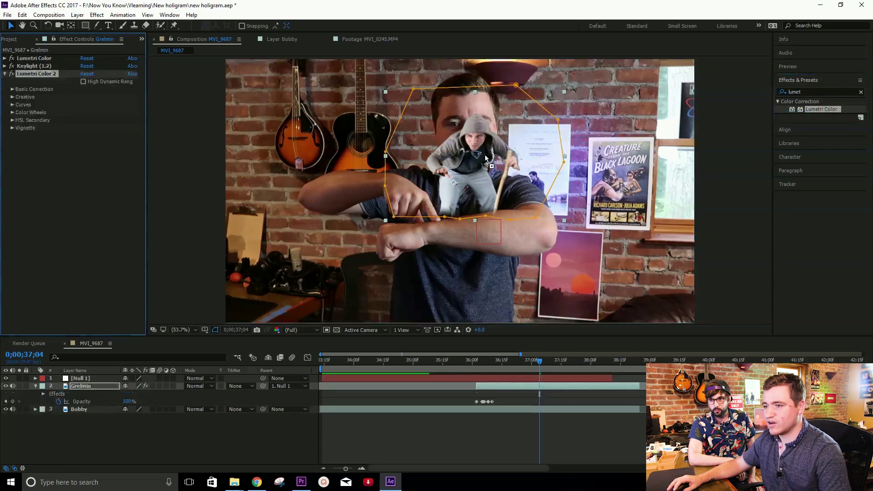
Step: Bow the Lumetri blue curve upward to tint the Gremlin blue
{"action": "left_click", "coordinate": [12, 105]}
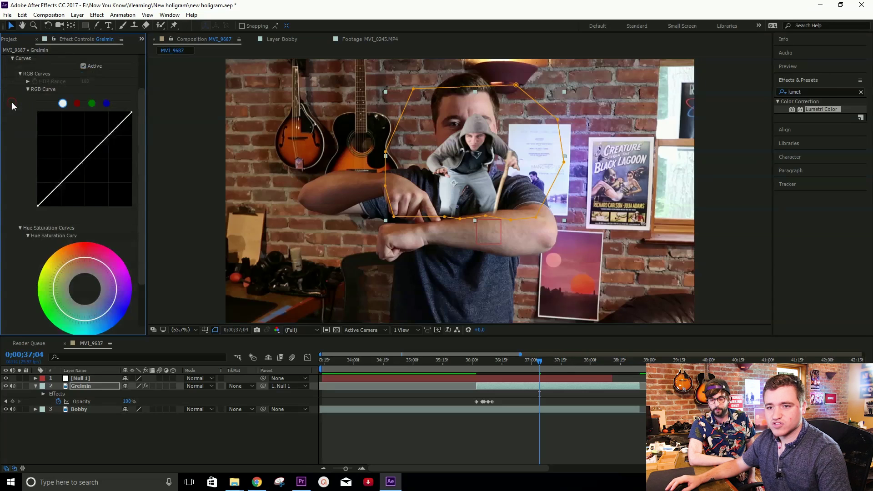
{"action": "left_click", "coordinate": [108, 104]}
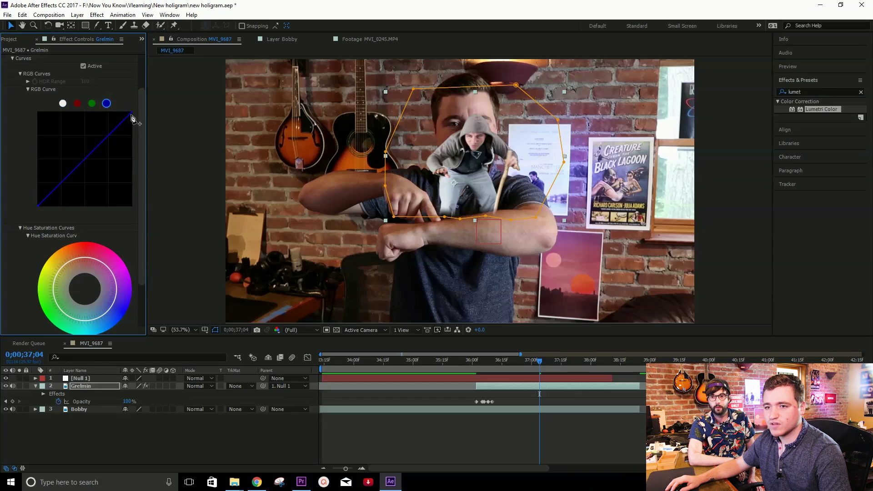
{"action": "left_click_drag", "start_coordinate": [131, 112], "coordinate": [93, 118]}
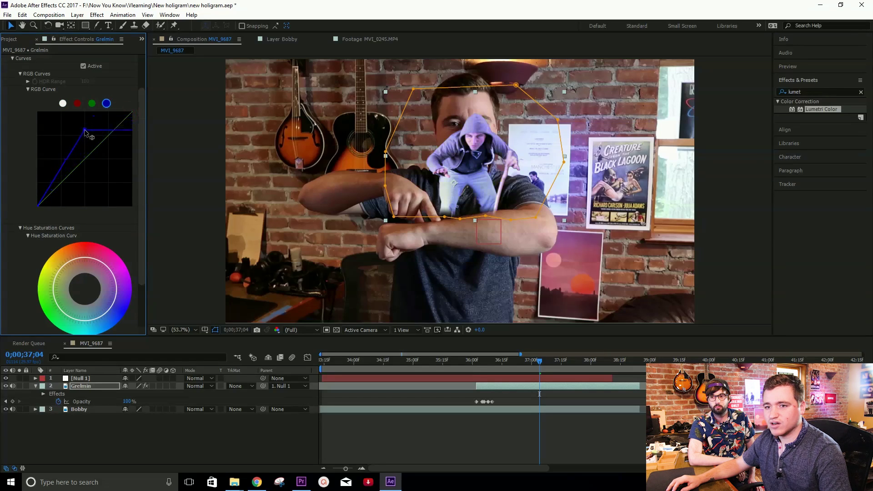
{"action": "double_click", "coordinate": [88, 130]}
{"action": "left_click_drag", "start_coordinate": [94, 150], "coordinate": [85, 128]}
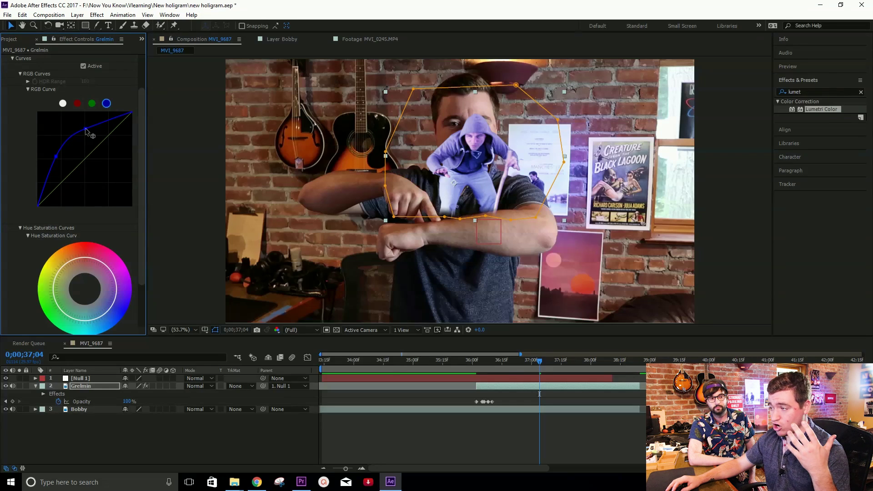
Step: Pull the red curve and its top endpoint down so the Gremlin turns bluer
{"action": "left_click", "coordinate": [93, 104]}
{"action": "left_click", "coordinate": [78, 104]}
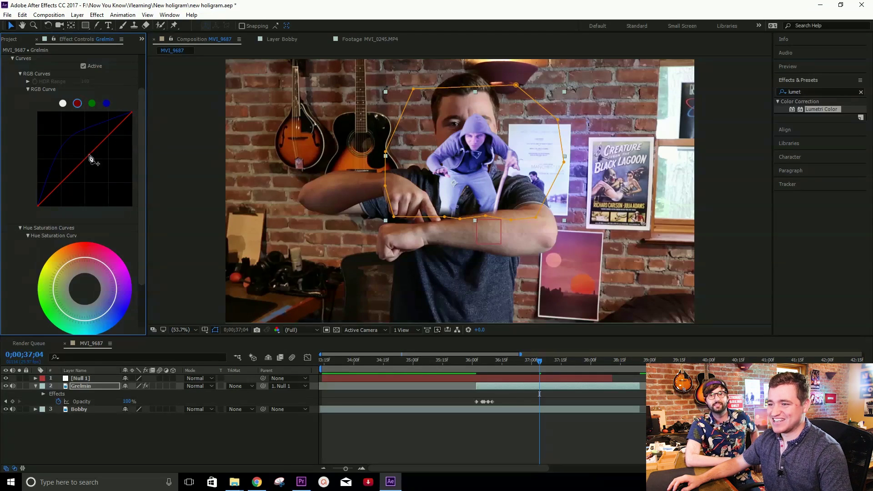
{"action": "left_click_drag", "start_coordinate": [91, 154], "coordinate": [102, 160]}
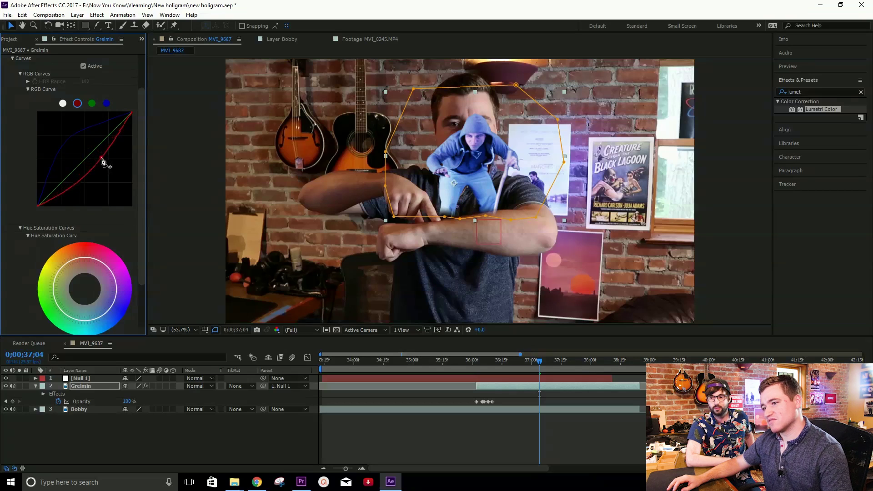
{"action": "mouse_move", "coordinate": [130, 111]}
{"action": "left_mouse_down"}
{"action": "mouse_move", "coordinate": [135, 135]}
{"action": "mouse_move", "coordinate": [135, 119]}
{"action": "left_mouse_up"}
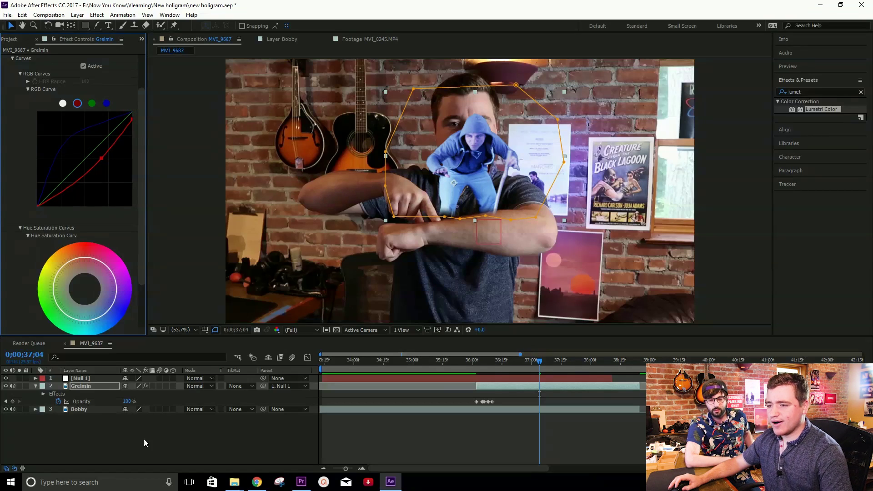
{"action": "left_click", "coordinate": [143, 438]}
Step: Set the Gremlin layer's blend mode to Linear Light and scrub to review the blend
{"action": "left_click", "coordinate": [35, 386]}
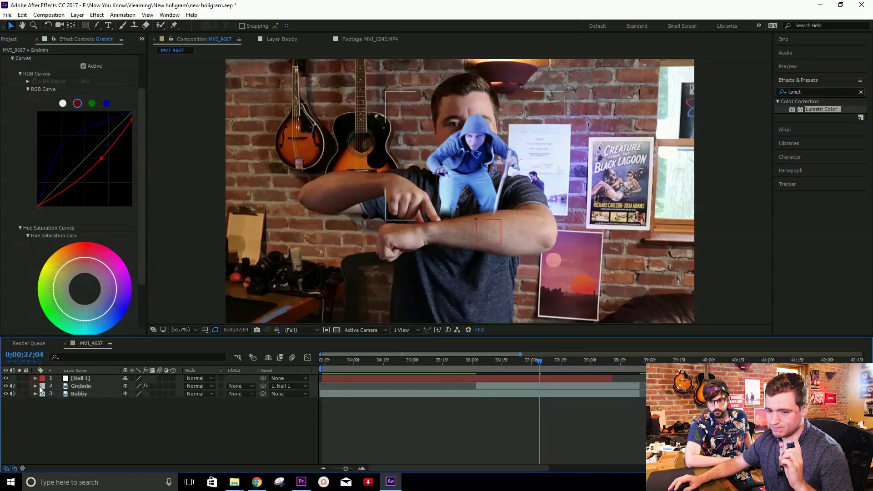
{"action": "left_click", "coordinate": [102, 385]}
{"action": "left_click", "coordinate": [202, 386]}
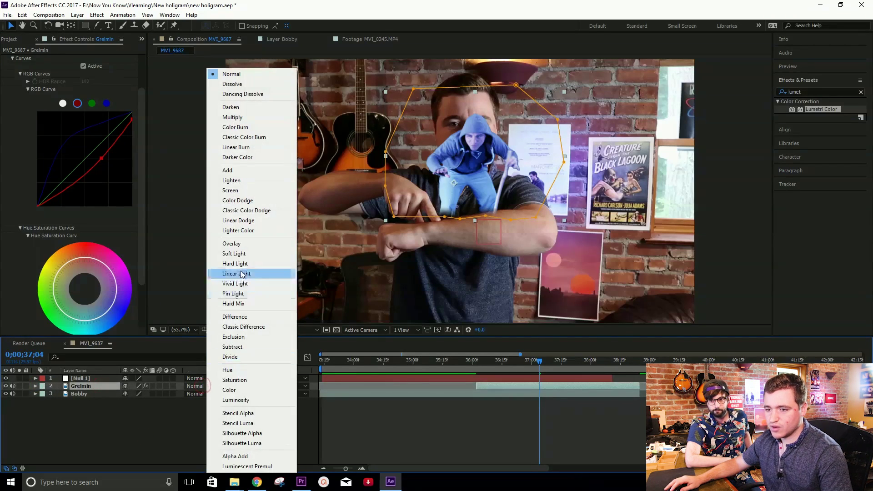
{"action": "left_click", "coordinate": [254, 244]}
{"action": "key", "text": "shift+equal"}
{"action": "key", "text": "shift+equal"}
{"action": "key", "text": "shift+equal"}
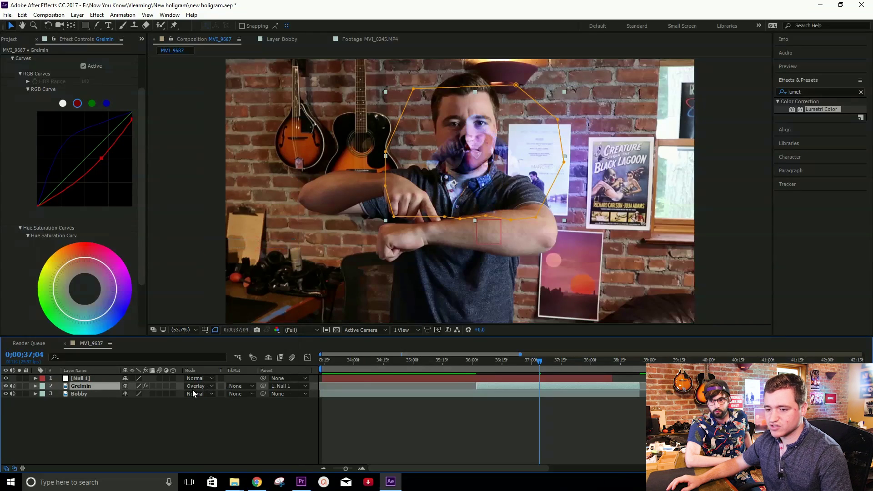
{"action": "key", "text": "t"}
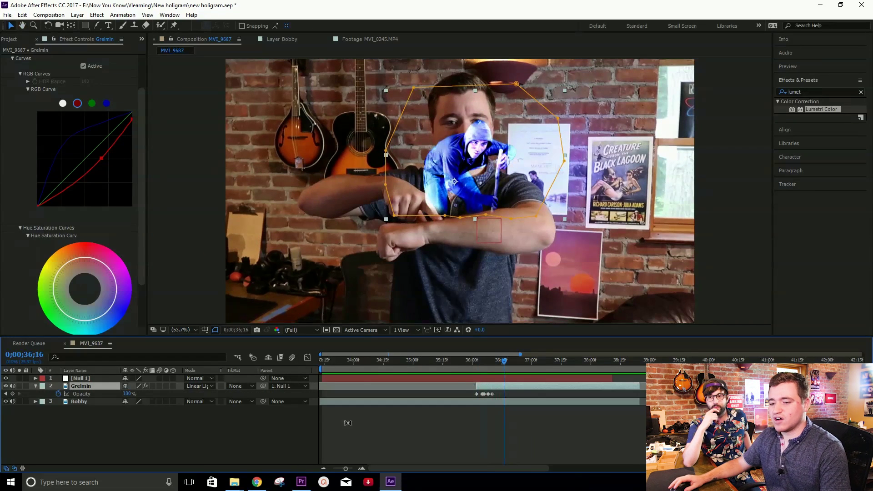
{"action": "left_click", "coordinate": [235, 434]}
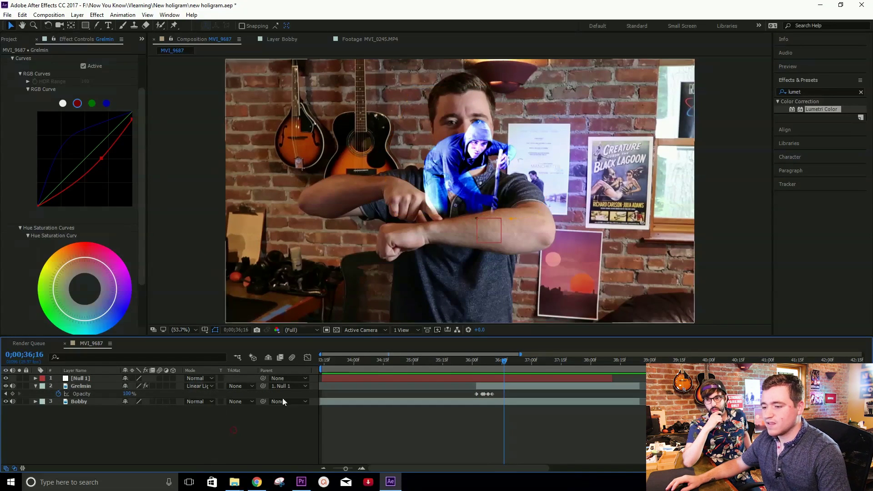
{"action": "left_click_drag", "start_coordinate": [502, 360], "coordinate": [518, 373]}
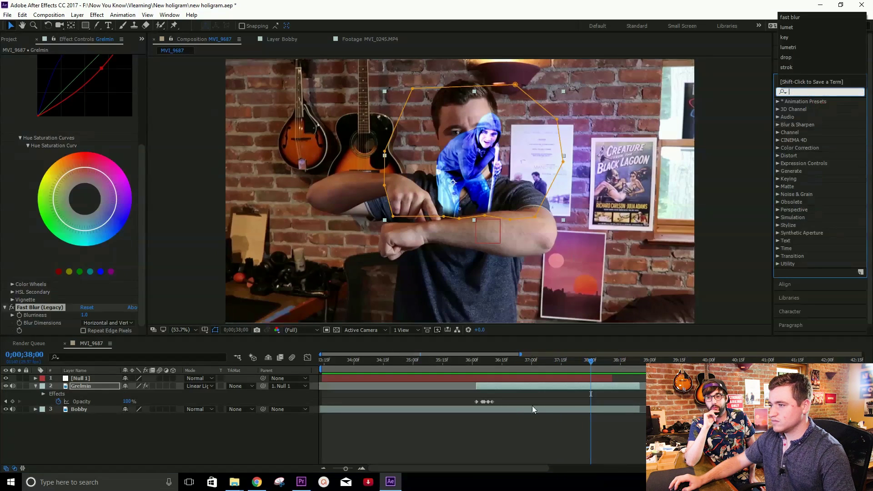
Step: Apply Noise to the Gremlin layer, raise Amount of Noise to 29%, and preview it
{"action": "left_click", "coordinate": [568, 429]}
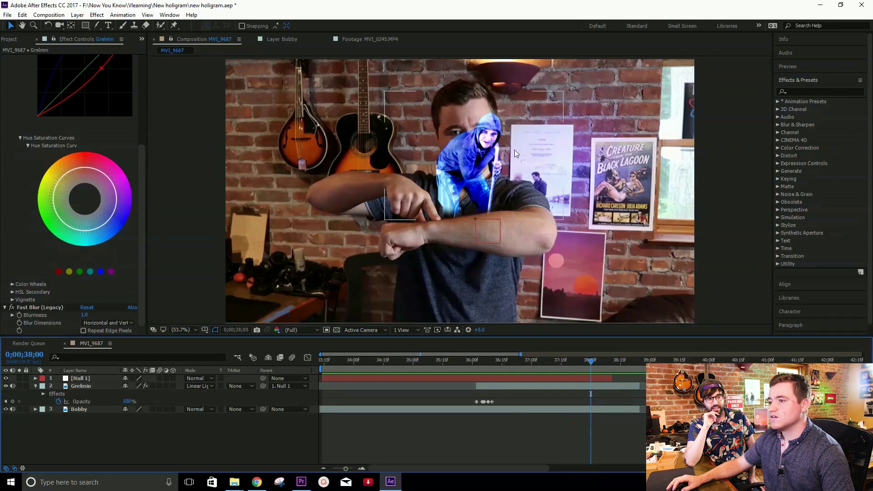
{"action": "left_click", "coordinate": [820, 92]}
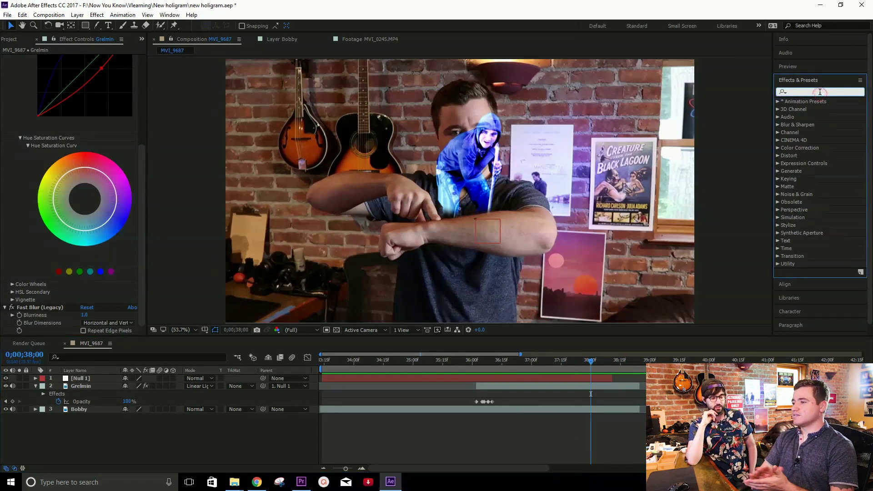
{"action": "type", "text": "noise"}
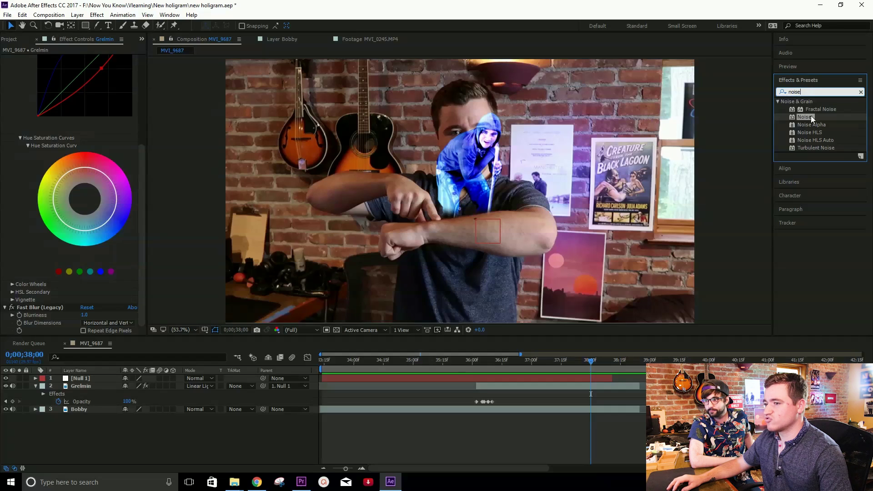
{"action": "left_click_drag", "start_coordinate": [812, 119], "coordinate": [489, 151]}
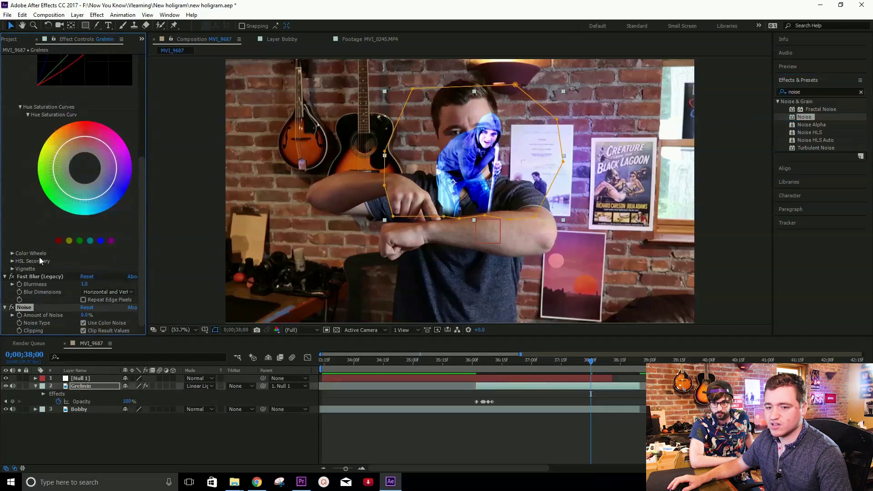
{"action": "left_click_drag", "start_coordinate": [84, 315], "coordinate": [109, 311]}
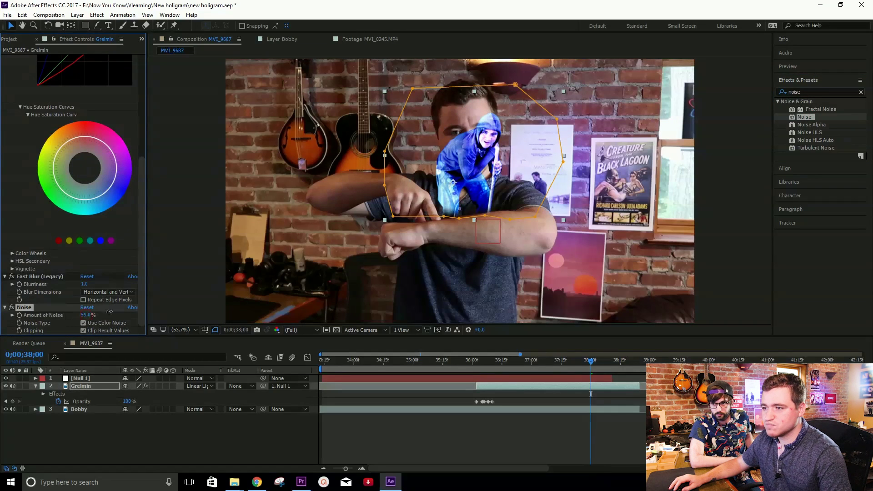
{"action": "key", "text": "space"}
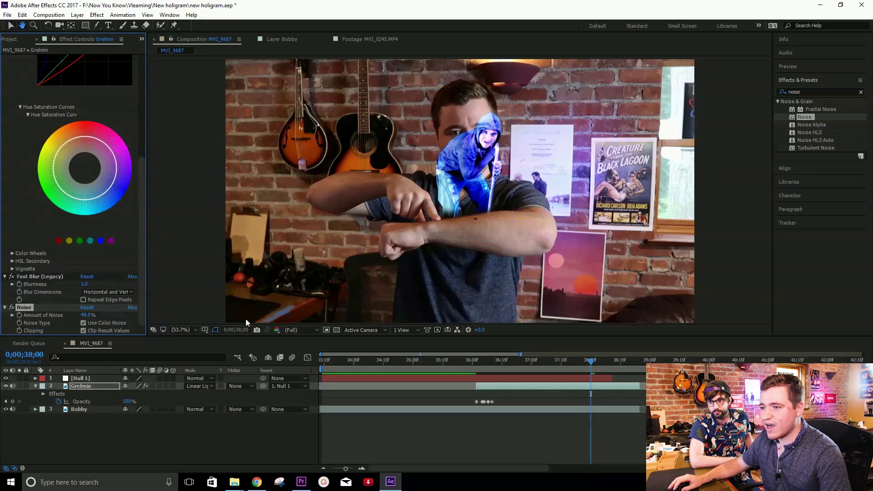
{"action": "left_click_drag", "start_coordinate": [585, 360], "coordinate": [498, 372]}
{"action": "left_click", "coordinate": [79, 386]}
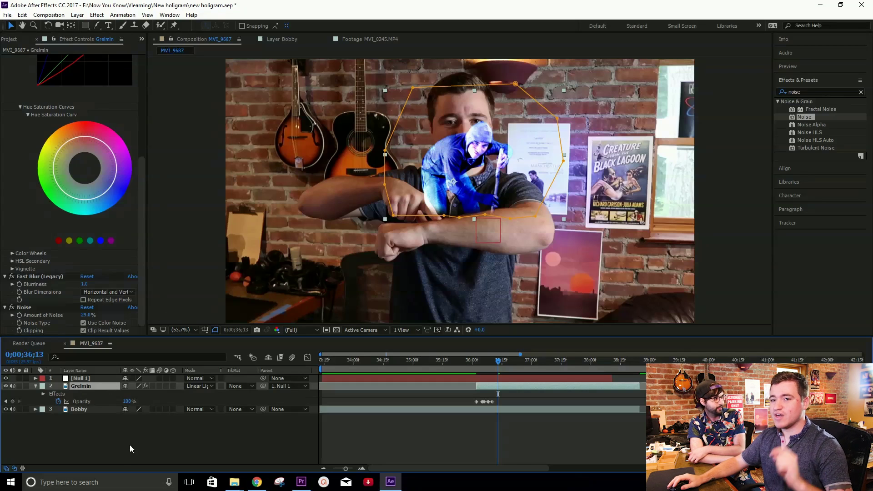
Step: Duplicate the Gremlin layer and set Gremlin 2's blend mode to Screen
{"action": "left_click", "coordinate": [81, 431]}
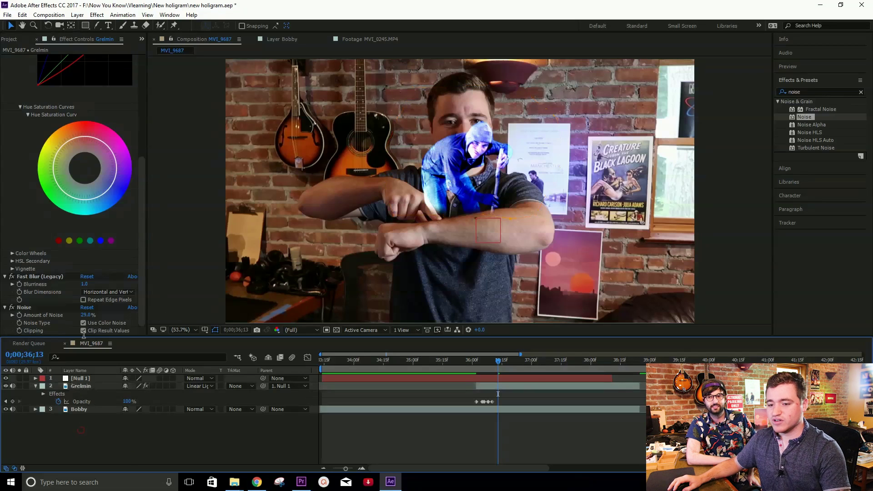
{"action": "left_click", "coordinate": [81, 386]}
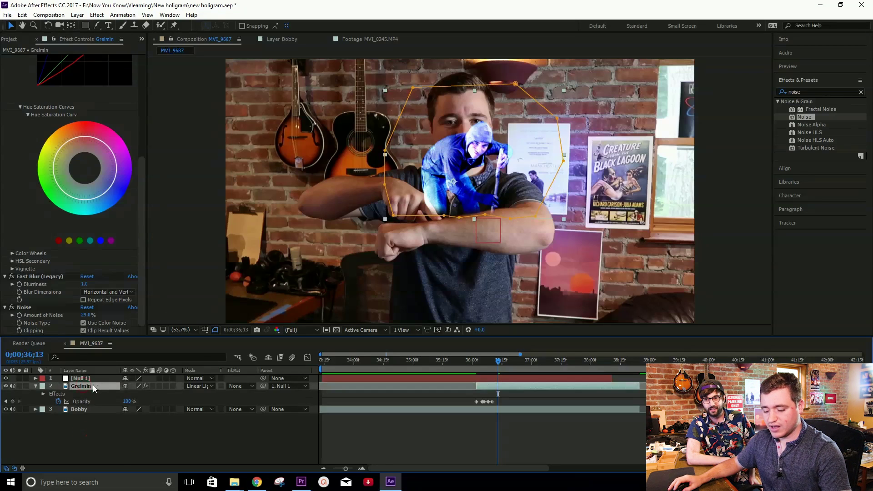
{"action": "key", "text": "ctrl+d"}
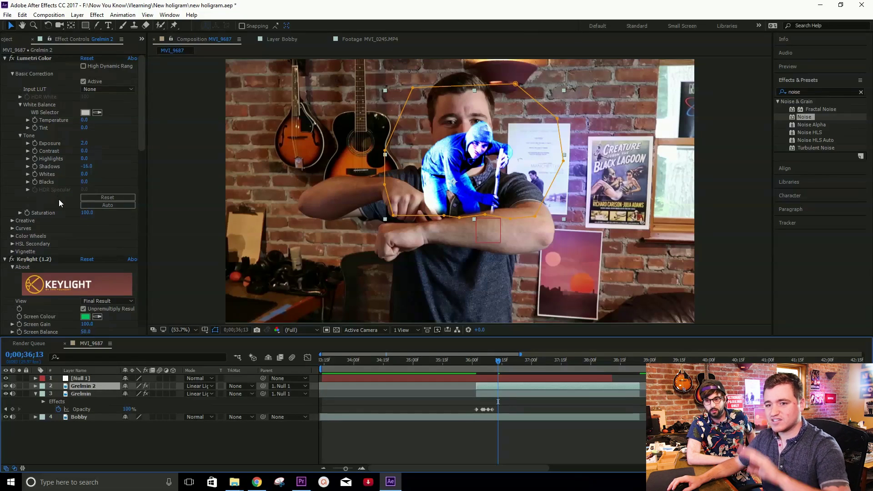
{"action": "scroll", "coordinate": [72, 243], "scroll_direction": "down", "scroll_amount": 3}
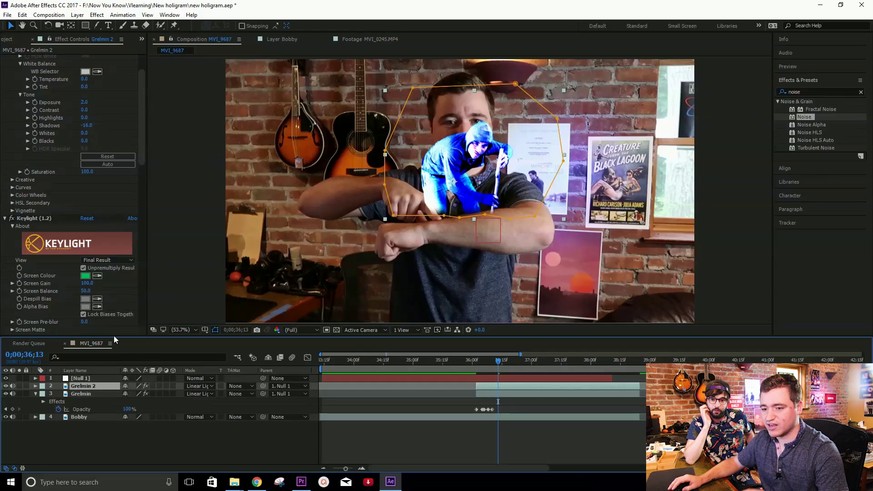
{"action": "left_click", "coordinate": [197, 386]}
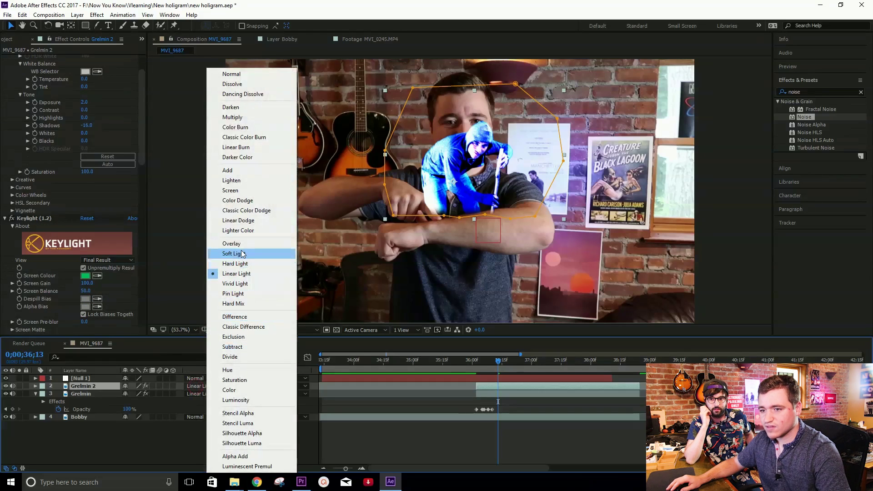
{"action": "left_click", "coordinate": [242, 190]}
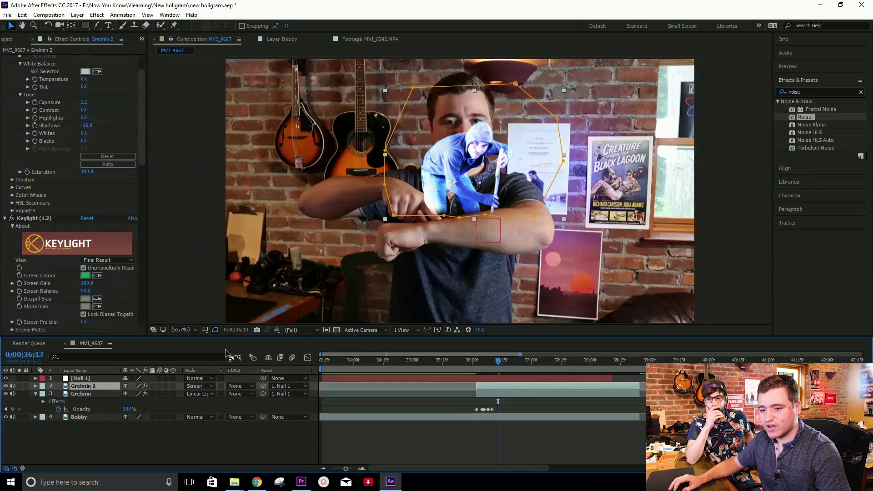
{"action": "left_click", "coordinate": [203, 385]}
{"action": "left_click", "coordinate": [245, 191]}
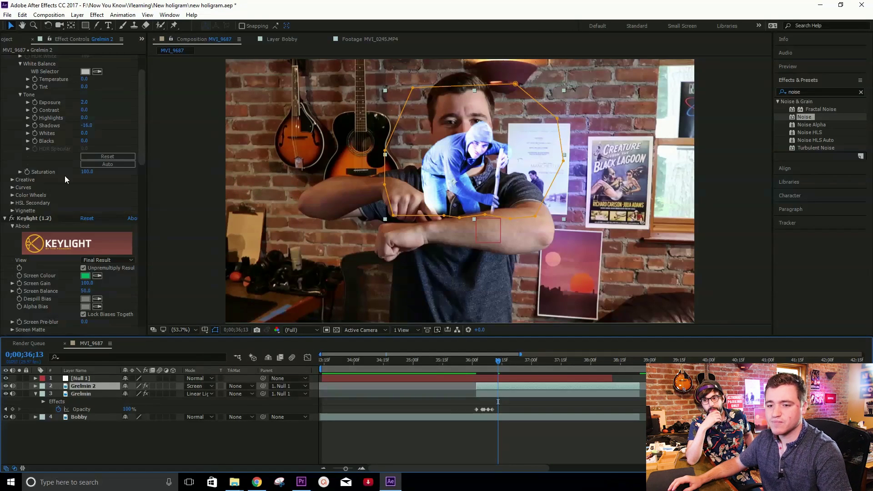
Step: Raise Gremlin 2's Lumetri exposure to about 3.3 and Amount of Noise to 87%, then preview
{"action": "scroll", "coordinate": [89, 209], "scroll_direction": "up", "scroll_amount": 3}
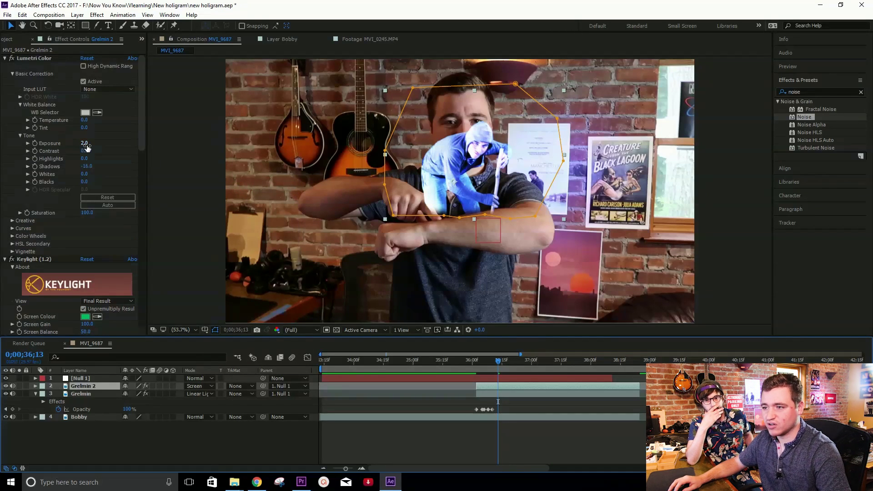
{"action": "left_click", "coordinate": [88, 143]}
{"action": "left_click_drag", "start_coordinate": [90, 142], "coordinate": [96, 141]}
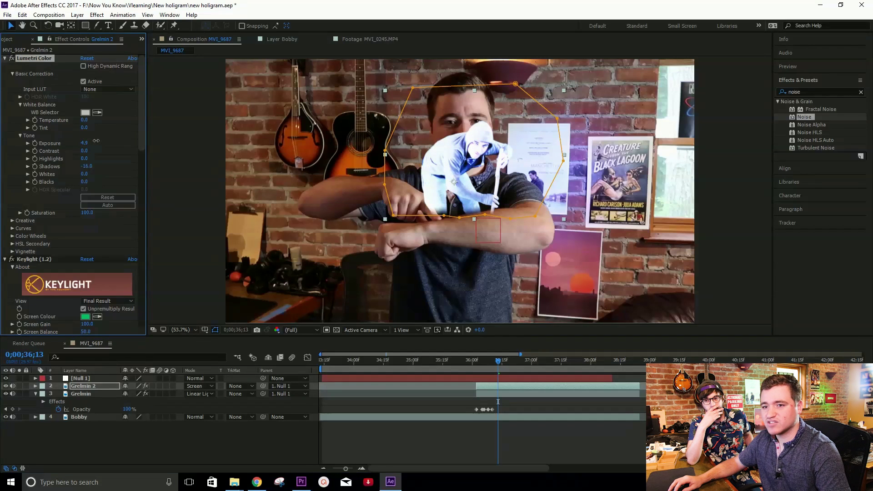
{"action": "left_click_drag", "start_coordinate": [94, 141], "coordinate": [89, 142]}
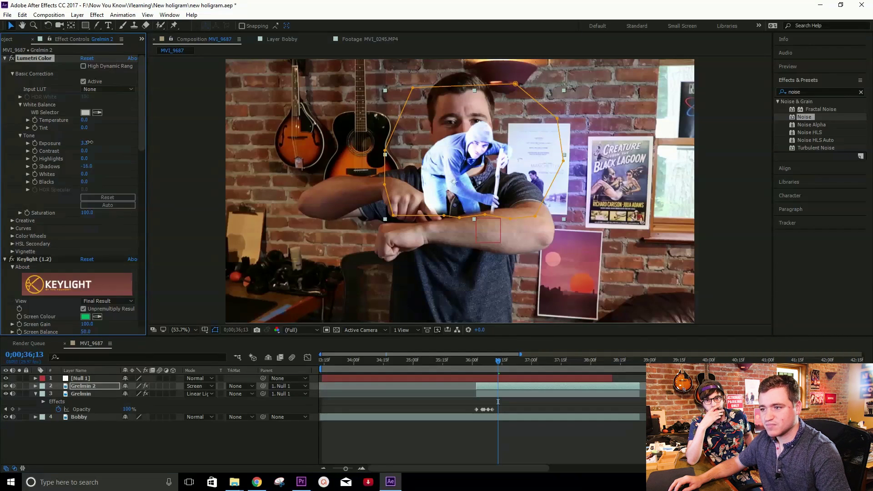
{"action": "scroll", "coordinate": [59, 249], "scroll_direction": "down", "scroll_amount": 15}
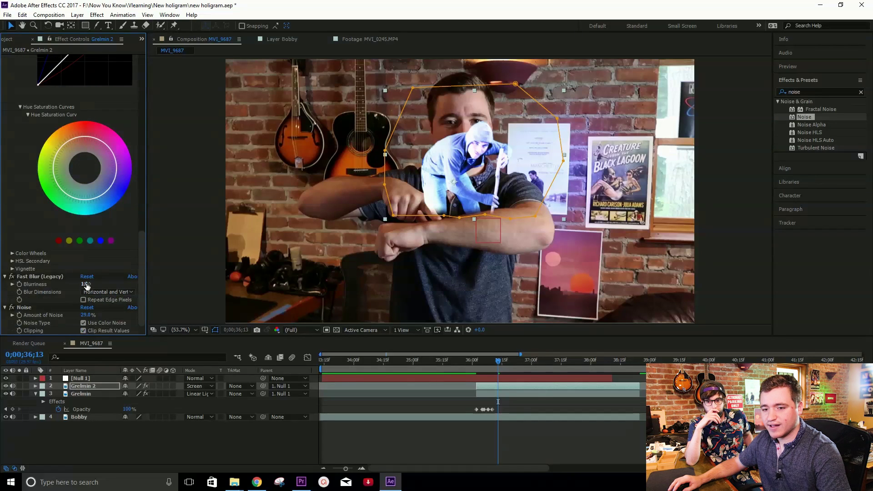
{"action": "left_click_drag", "start_coordinate": [85, 317], "coordinate": [115, 312]}
{"action": "left_click", "coordinate": [163, 433]}
{"action": "key", "text": "space"}
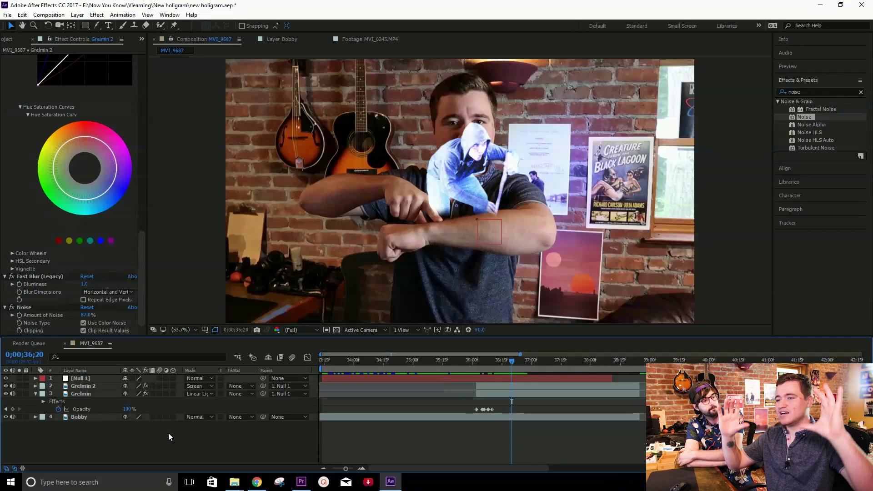
Step: Draw a white rectangle across the upper part of the frame
{"action": "left_click", "coordinate": [461, 157]}
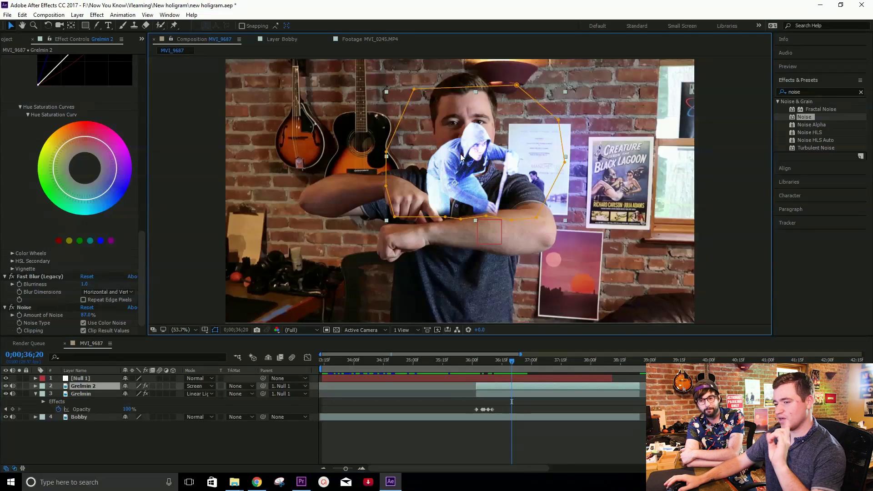
{"action": "left_click", "coordinate": [113, 437]}
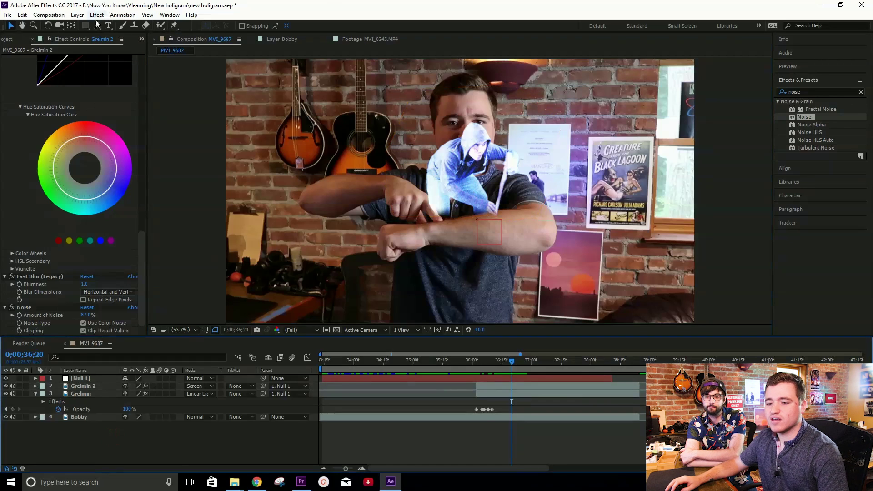
{"action": "left_click", "coordinate": [93, 438]}
{"action": "left_click", "coordinate": [34, 393]}
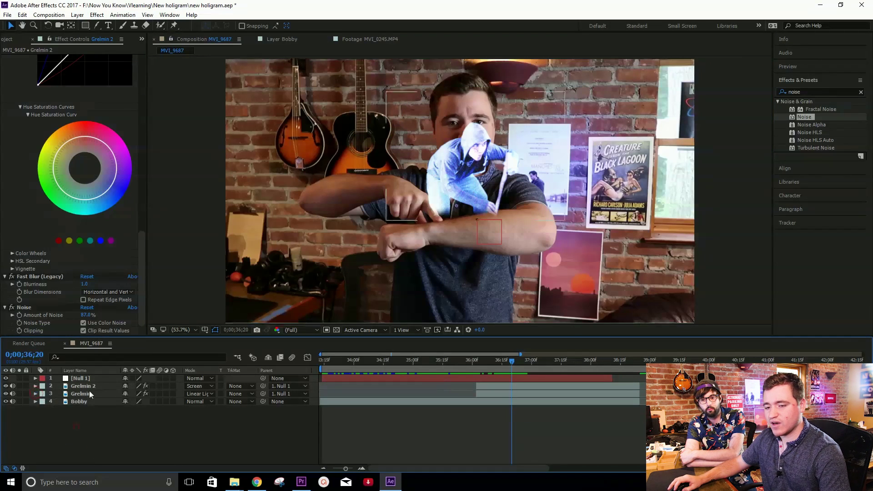
{"action": "left_click", "coordinate": [85, 27]}
{"action": "left_click_drag", "start_coordinate": [372, 105], "coordinate": [567, 129]}
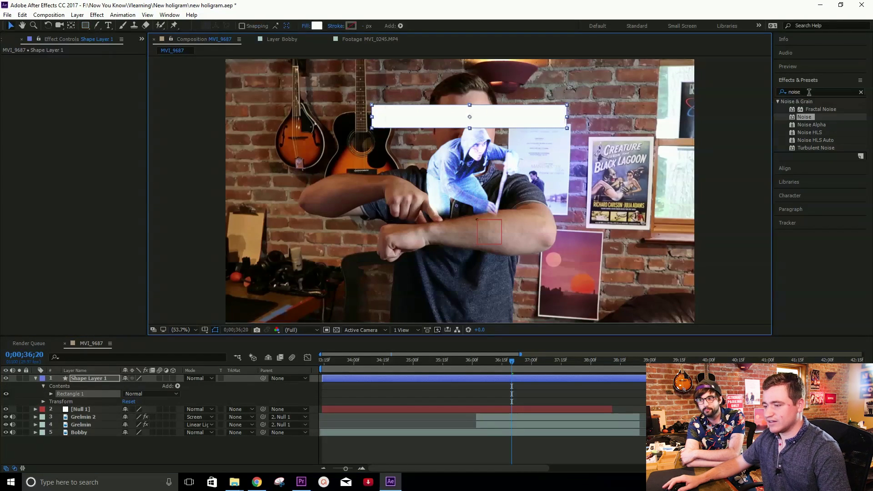
Step: Apply Fast Blur (Legacy) to the rectangle and set Blurriness to 17
{"action": "left_click", "coordinate": [809, 93]}
{"action": "type", "text": "fast"}
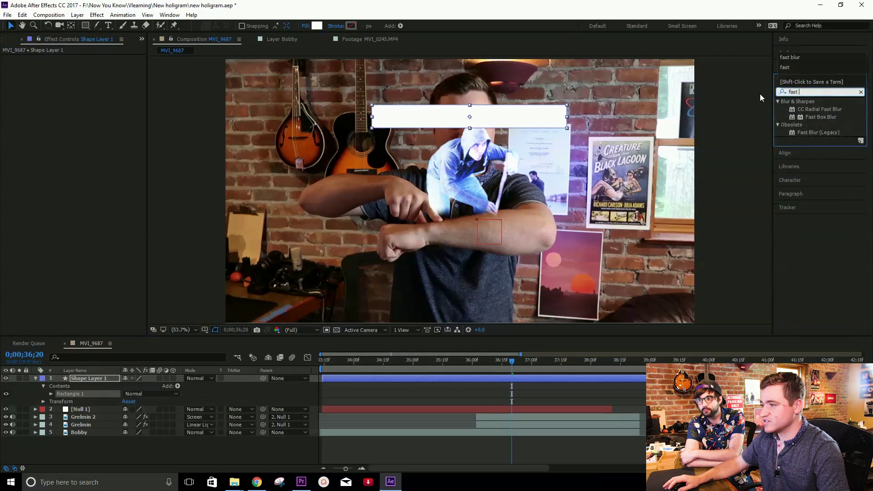
{"action": "left_click_drag", "start_coordinate": [821, 132], "coordinate": [522, 113]}
{"action": "key", "text": "slash"}
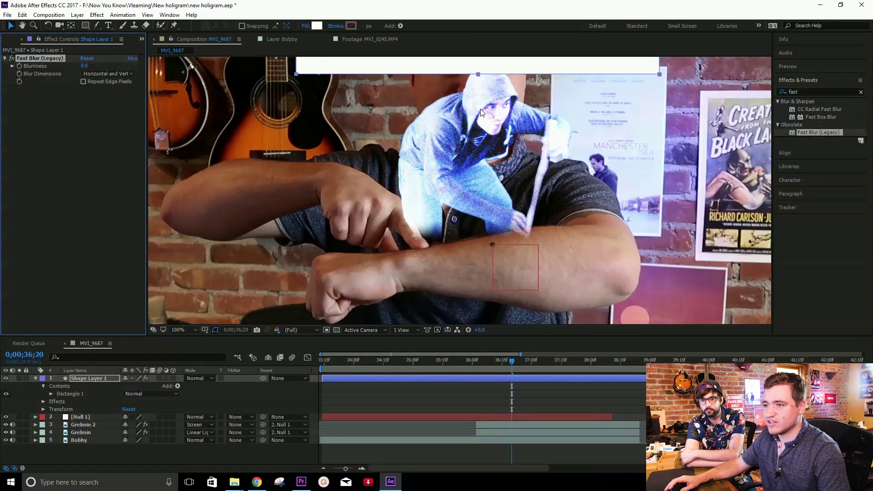
{"action": "left_click_drag", "start_coordinate": [484, 91], "coordinate": [442, 160]}
{"action": "key", "text": "period"}
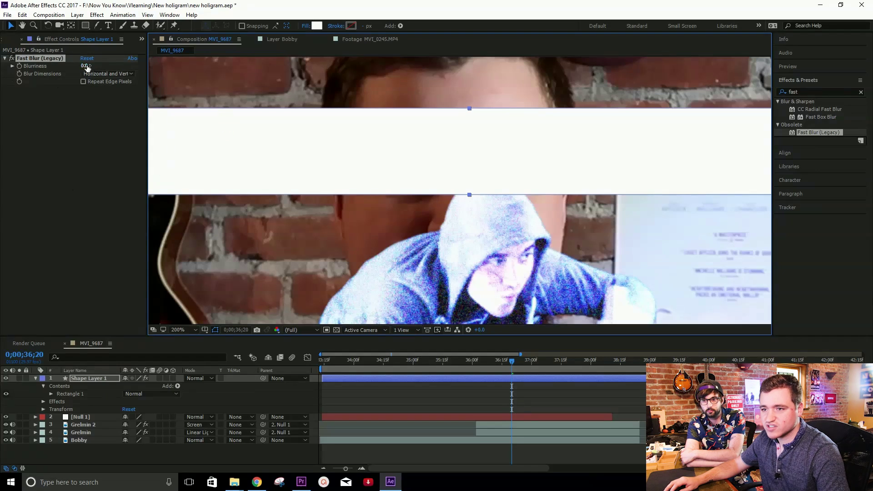
{"action": "left_click_drag", "start_coordinate": [87, 67], "coordinate": [108, 293]}
{"action": "key", "text": "comma"}
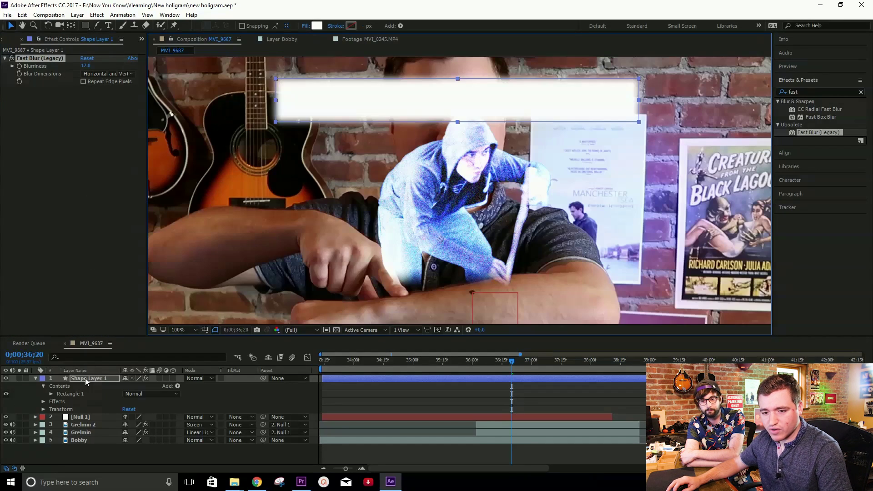
Step: Place Shape Layer 1 above Gremlin 2 and set Gremlin 2's track matte to Alpha Matte 'Shape Layer 1'
{"action": "left_click", "coordinate": [36, 379]}
{"action": "left_click_drag", "start_coordinate": [87, 380], "coordinate": [89, 389]}
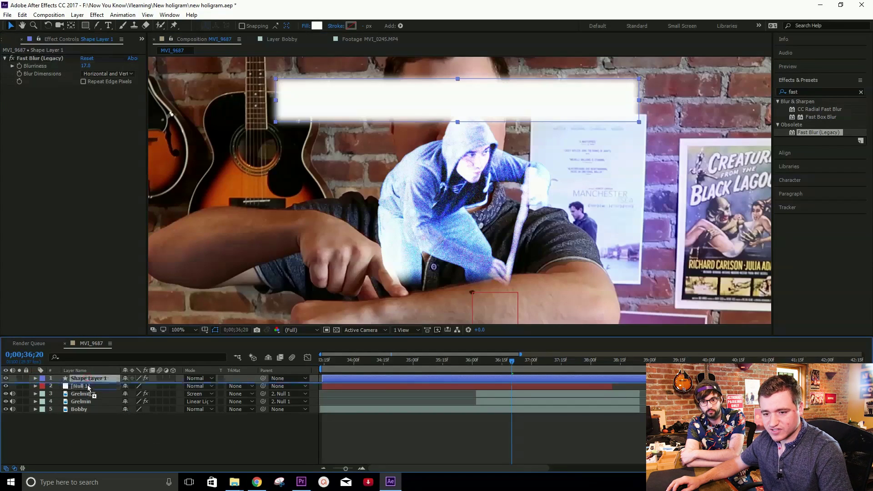
{"action": "left_click", "coordinate": [91, 396]}
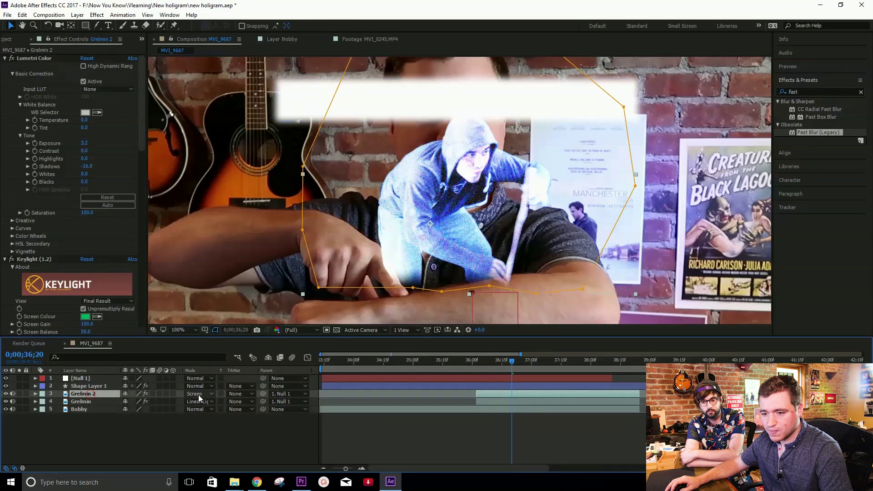
{"action": "left_click", "coordinate": [239, 394]}
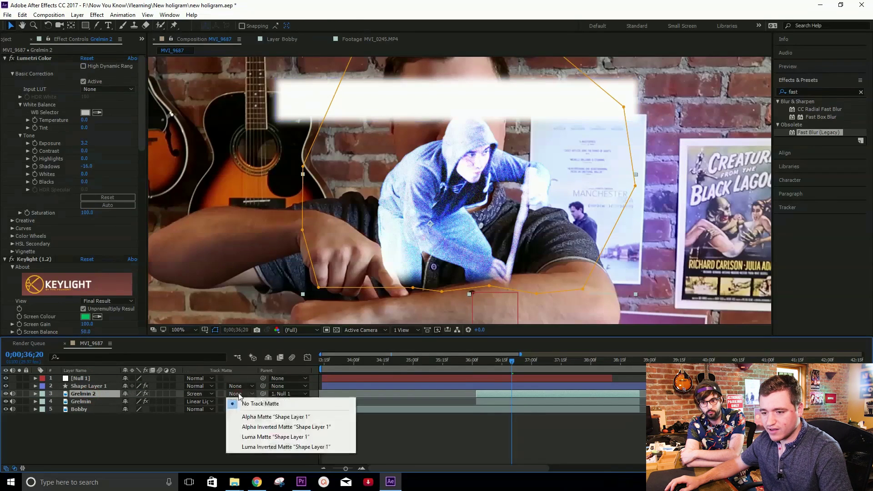
{"action": "left_click", "coordinate": [282, 416]}
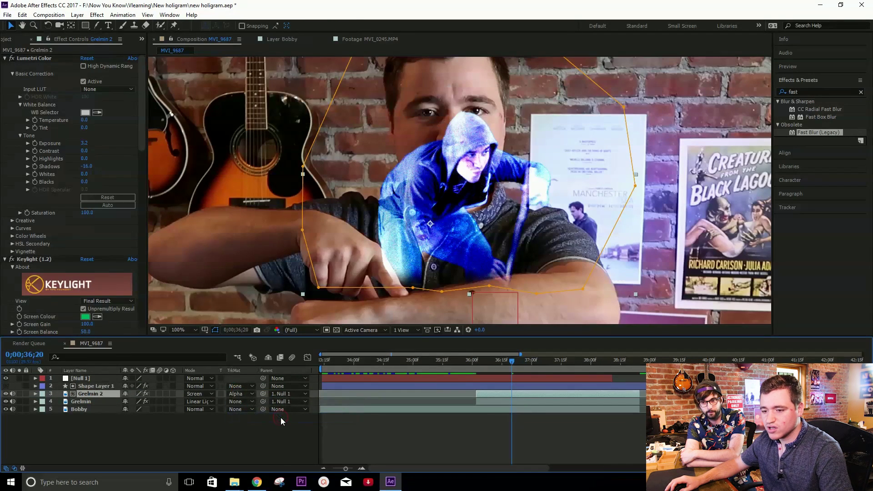
Step: Move the blurred matte bar up to the top edge of the frame
{"action": "left_click", "coordinate": [100, 386]}
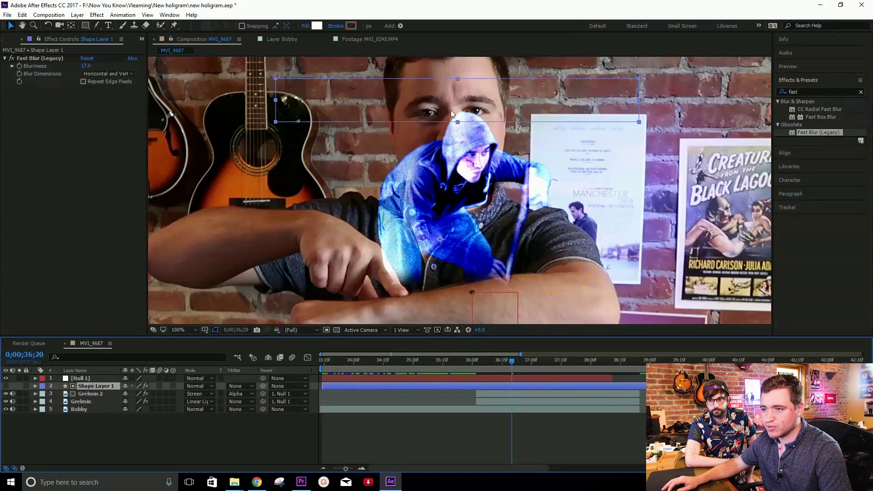
{"action": "left_click_drag", "start_coordinate": [451, 113], "coordinate": [443, 93]}
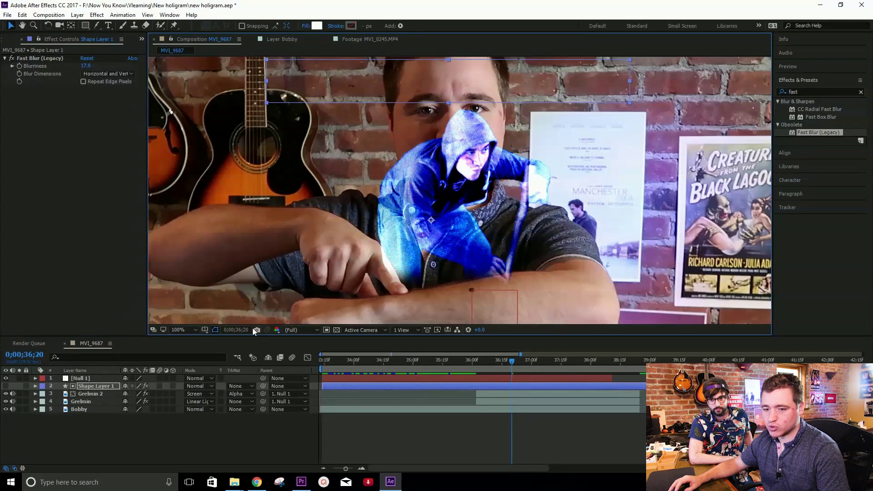
{"action": "left_click", "coordinate": [35, 386]}
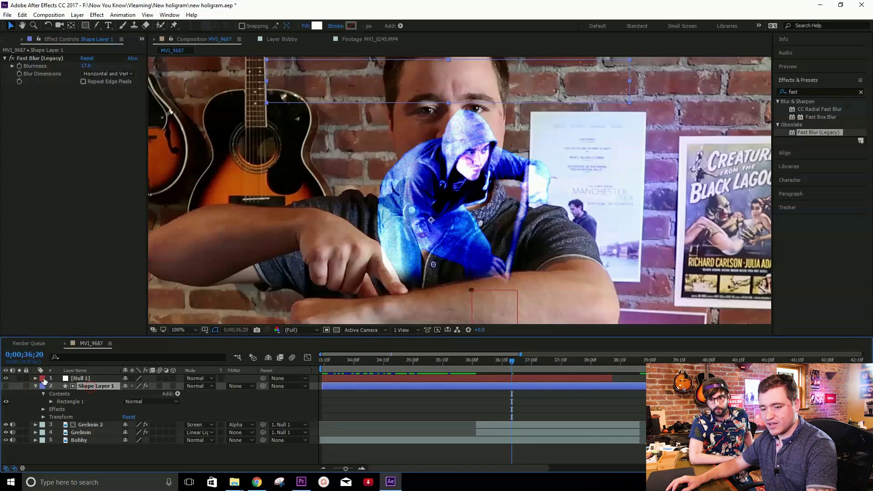
Step: Keyframe Shape Layer 1's Position so the bar moves from the frame top to the bottom by 36;11
{"action": "key", "text": "p"}
{"action": "left_click_drag", "start_coordinate": [479, 365], "coordinate": [480, 365]}
{"action": "key", "text": "equal"}
{"action": "key", "text": "equal"}
{"action": "key", "text": "equal"}
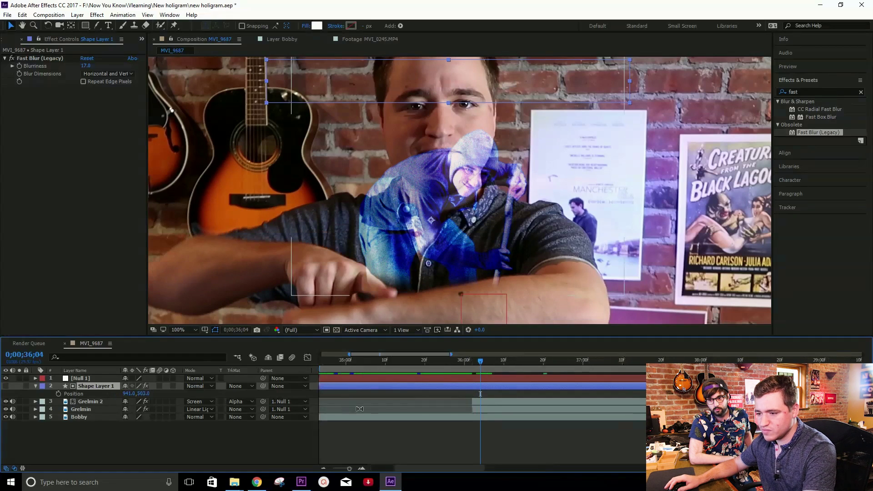
{"action": "left_click", "coordinate": [59, 392]}
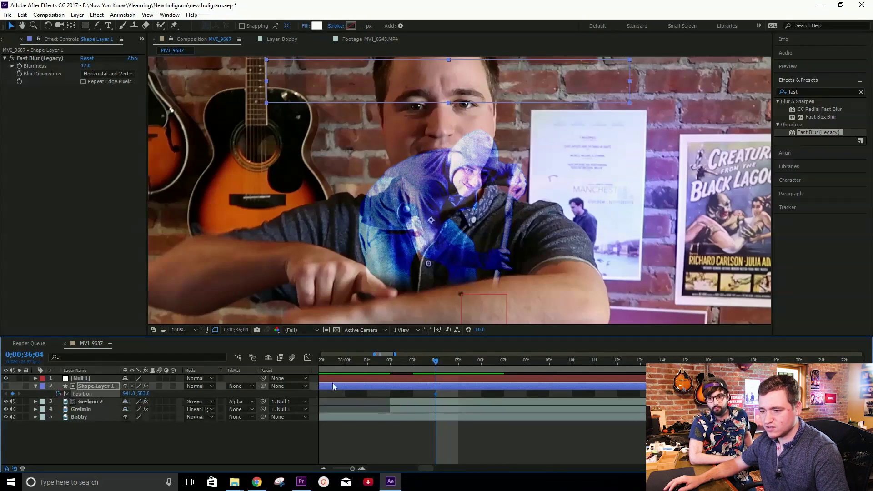
{"action": "left_click_drag", "start_coordinate": [439, 361], "coordinate": [606, 362]}
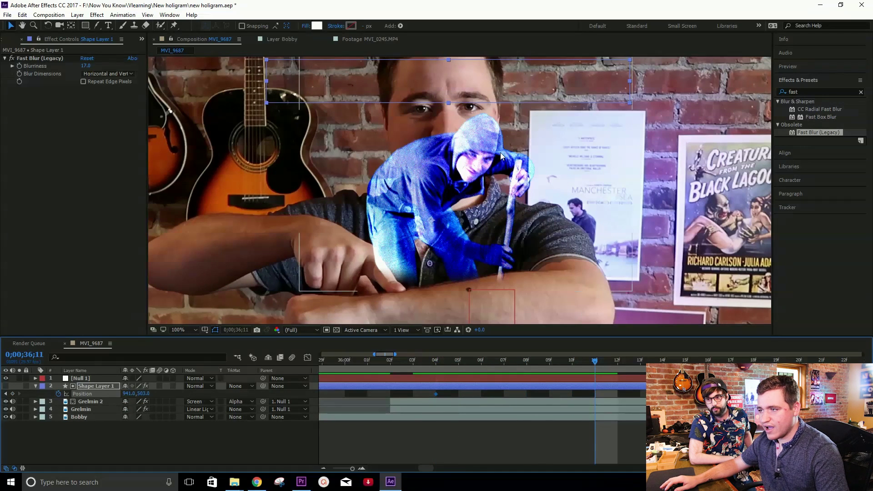
{"action": "left_click_drag", "start_coordinate": [627, 105], "coordinate": [607, 333]}
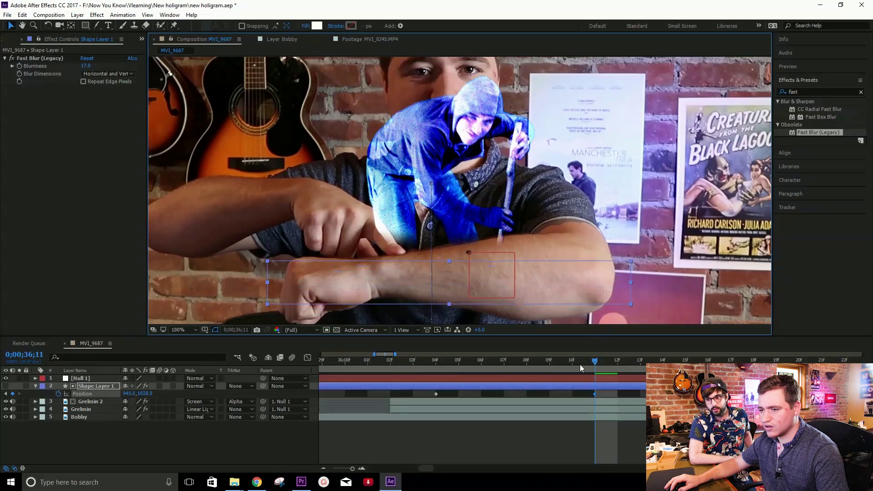
{"action": "left_click_drag", "start_coordinate": [580, 364], "coordinate": [436, 368]}
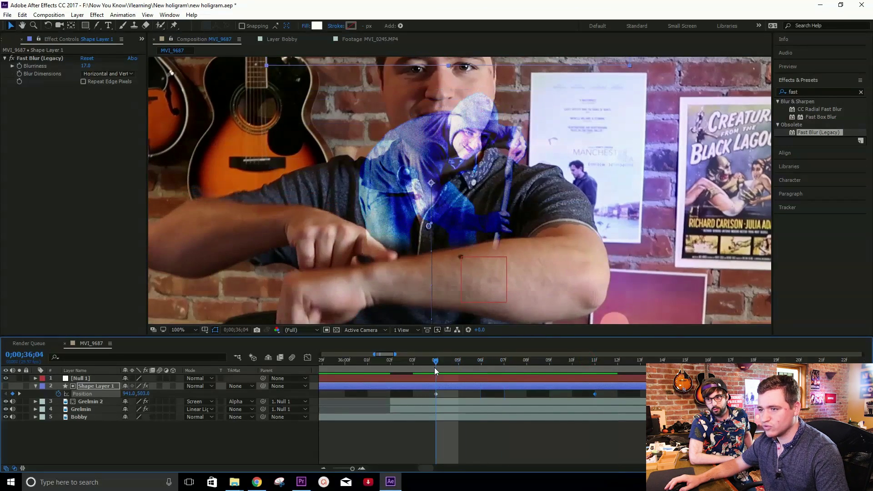
{"action": "key", "text": "space"}
Step: Move the end Position keyframe later to slow the sweep, then preview it
{"action": "key", "text": "minus"}
{"action": "key", "text": "minus"}
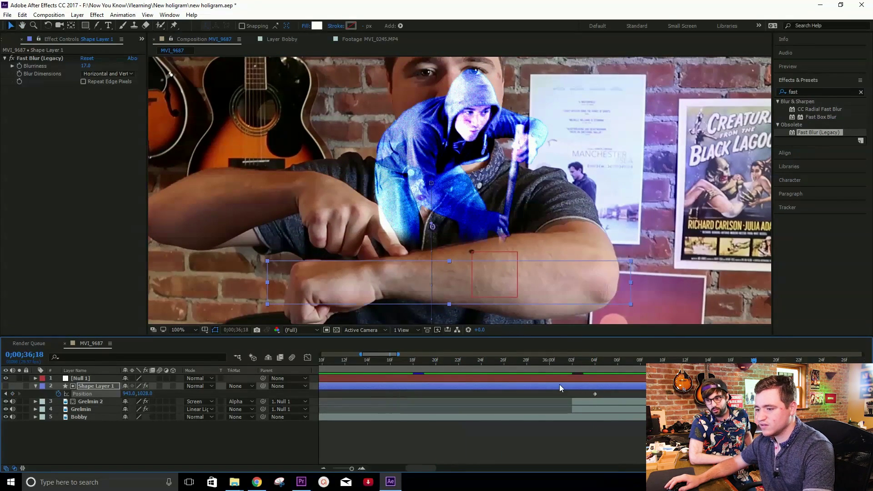
{"action": "scroll", "coordinate": [409, 394], "scroll_direction": "right", "scroll_amount": 6}
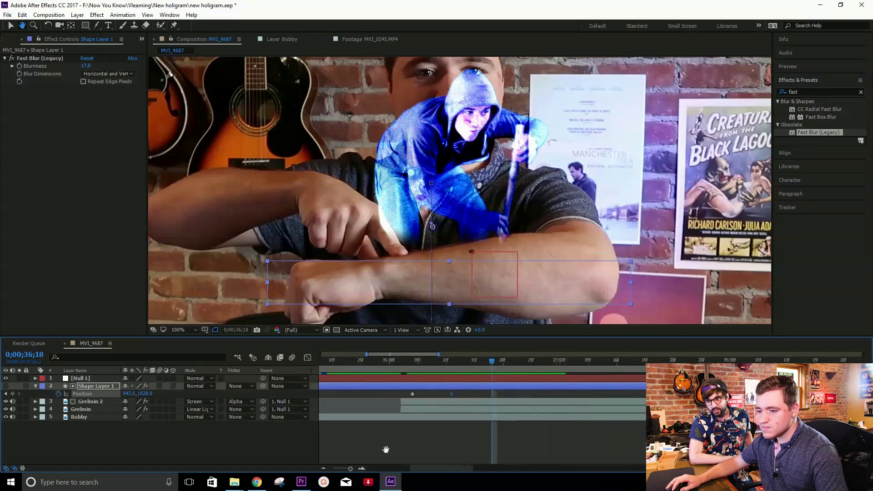
{"action": "left_click_drag", "start_coordinate": [437, 393], "coordinate": [518, 394]}
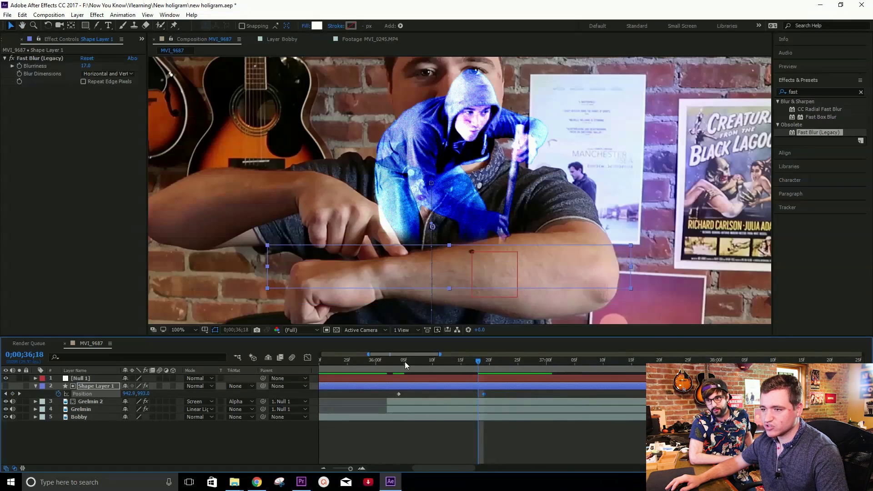
{"action": "left_click_drag", "start_coordinate": [404, 361], "coordinate": [394, 360]}
{"action": "key", "text": "space"}
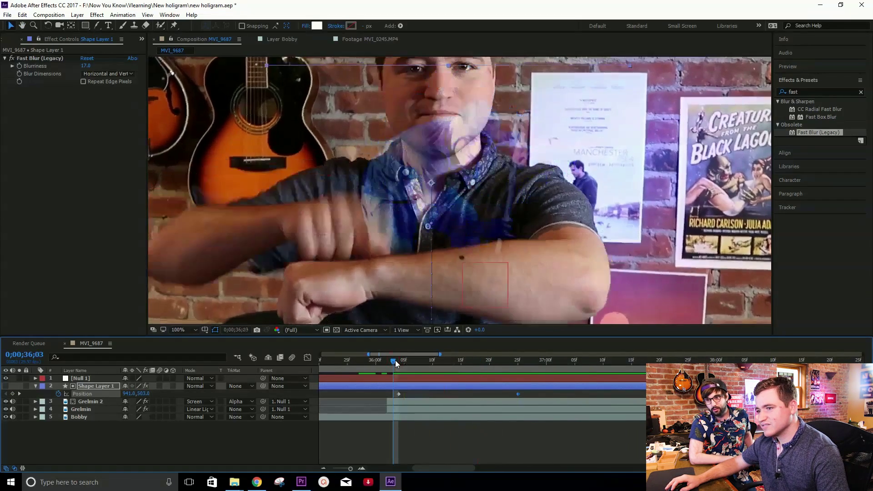
{"action": "key", "text": "space"}
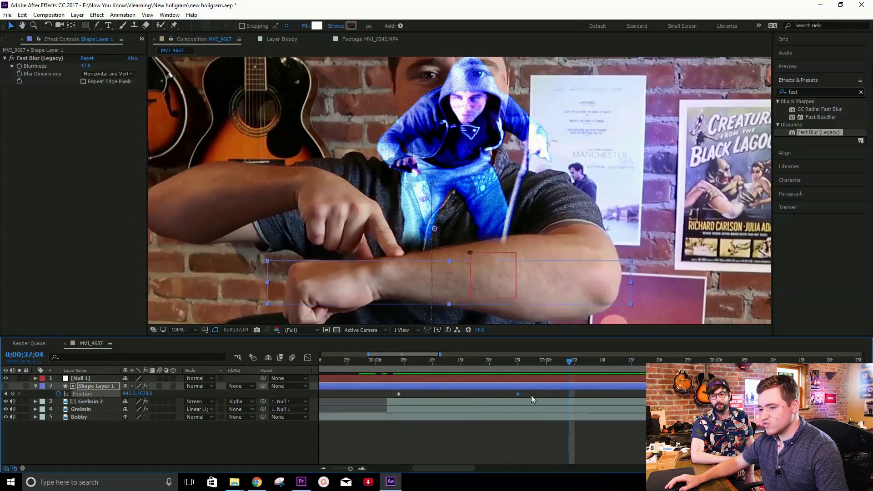
{"action": "left_click", "coordinate": [530, 394]}
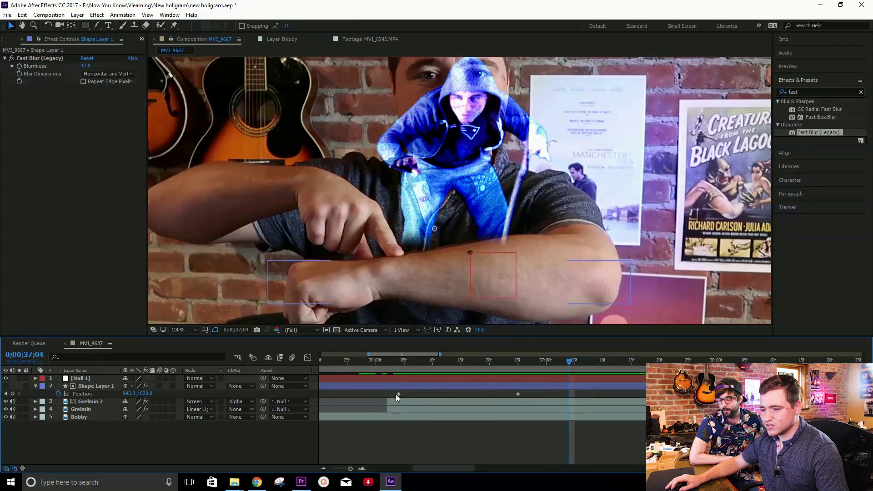
Step: Add Position keyframes after the sweep that snap the bar back to the top
{"action": "left_click_drag", "start_coordinate": [387, 390], "coordinate": [528, 397]}
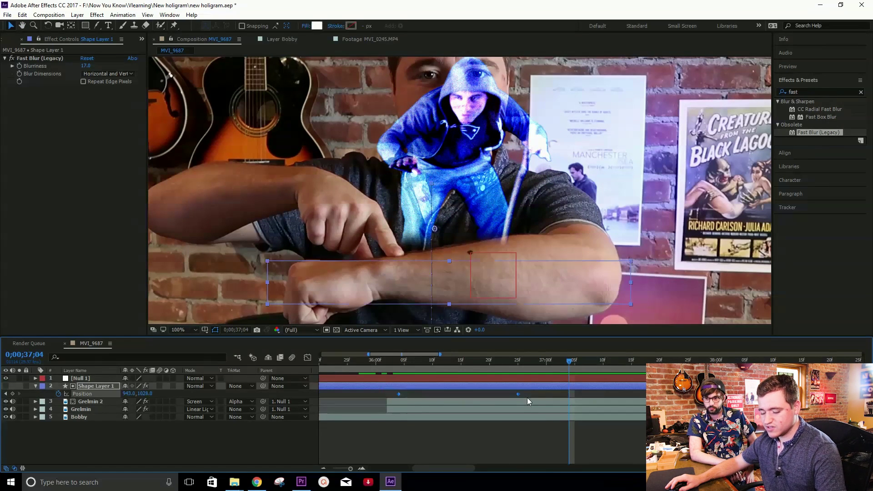
{"action": "left_click", "coordinate": [514, 360]}
{"action": "key", "text": "equal"}
{"action": "key", "text": "equal"}
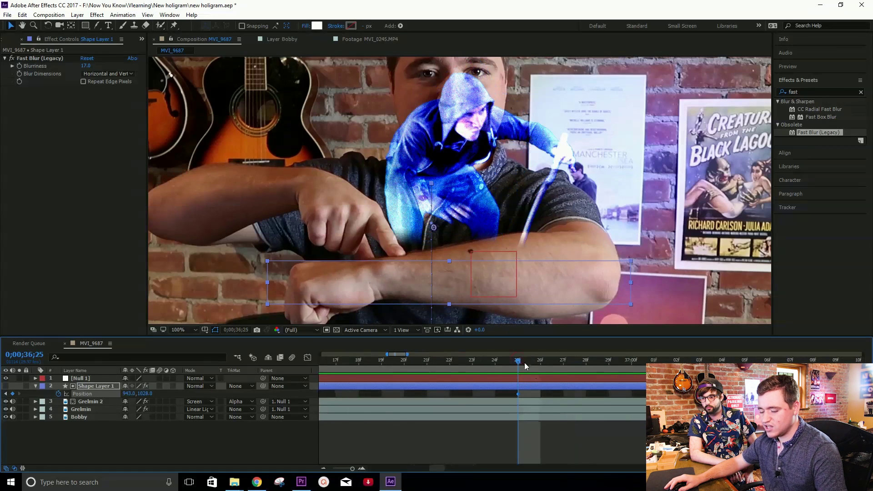
{"action": "left_click", "coordinate": [538, 362]}
{"action": "key", "text": "ctrl+v"}
{"action": "key", "text": "minus"}
{"action": "key", "text": "minus"}
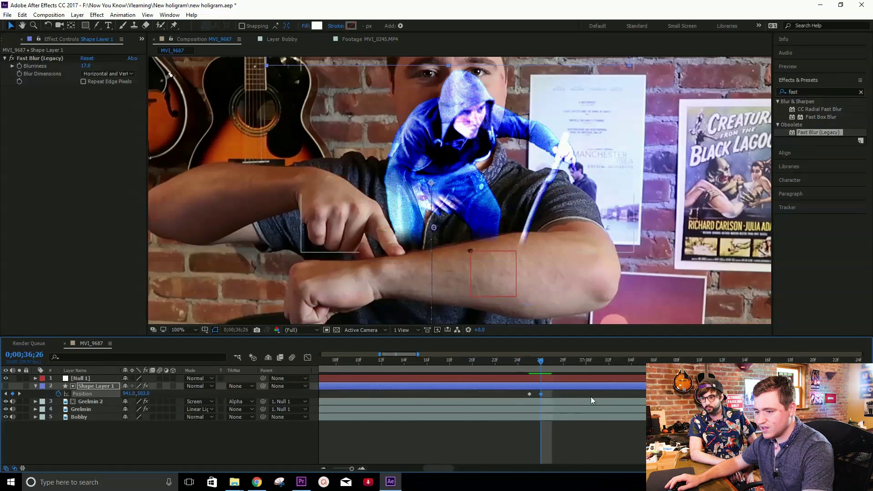
Step: Repeat the band's Position keyframes later in the timeline and preview the repeating sweep
{"action": "left_click_drag", "start_coordinate": [487, 396], "coordinate": [466, 394]}
{"action": "left_click", "coordinate": [604, 361]}
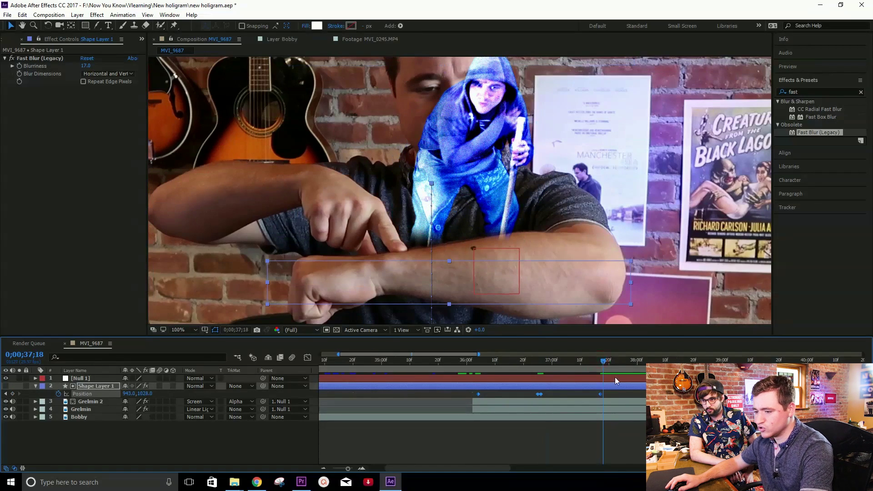
{"action": "key", "text": "minus"}
{"action": "left_click", "coordinate": [417, 372]}
{"action": "left_click", "coordinate": [528, 393]}
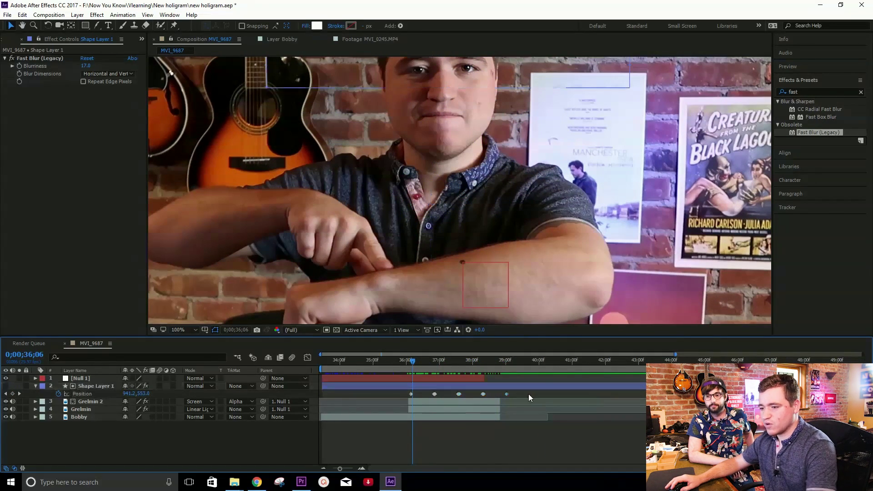
{"action": "key", "text": "equal"}
{"action": "key", "text": "equal"}
{"action": "key", "text": "space"}
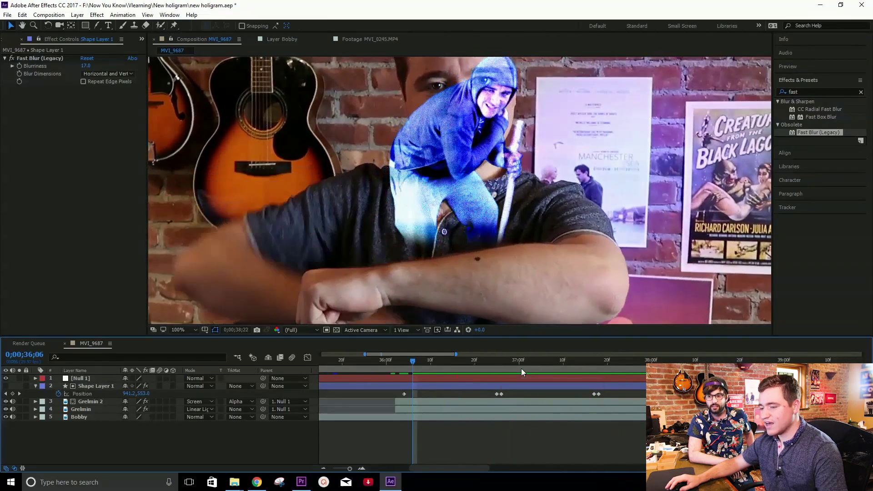
{"action": "key", "text": "minus"}
{"action": "left_click", "coordinate": [186, 409]}
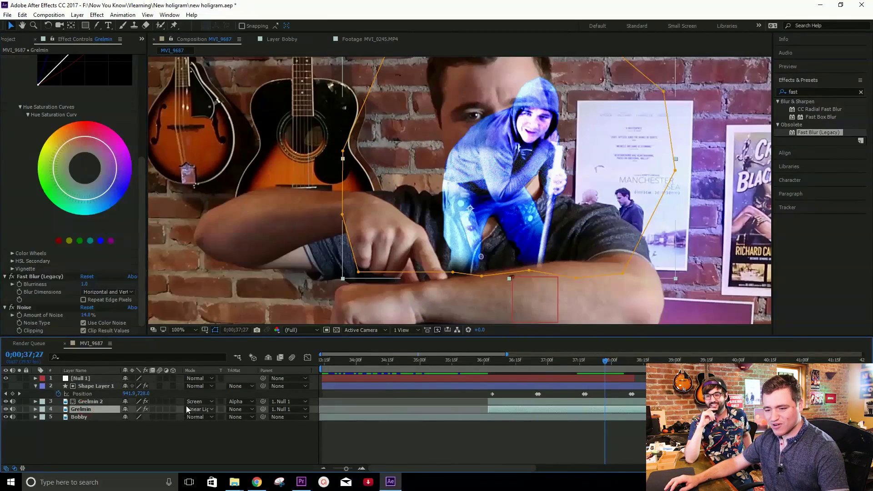
Step: Reveal the Gremlin's Opacity track and scrub to check its flickering opacity keyframes
{"action": "key", "text": "t"}
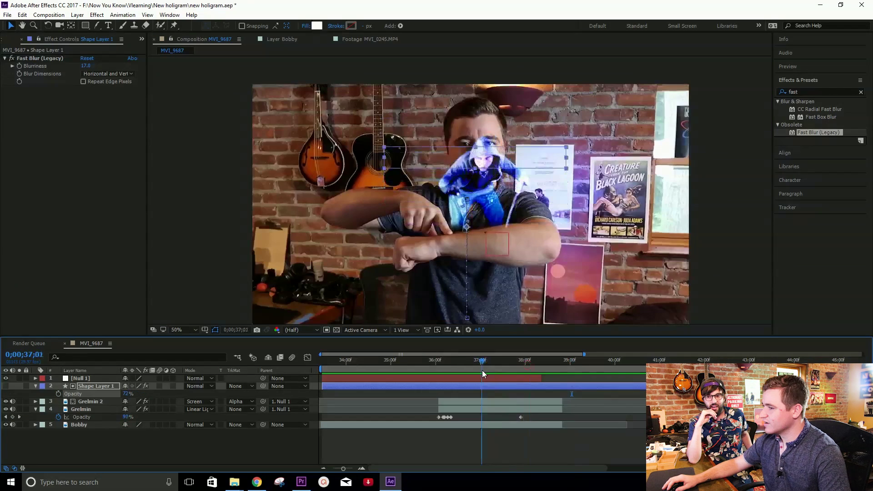
{"action": "left_click_drag", "start_coordinate": [482, 370], "coordinate": [475, 370]}
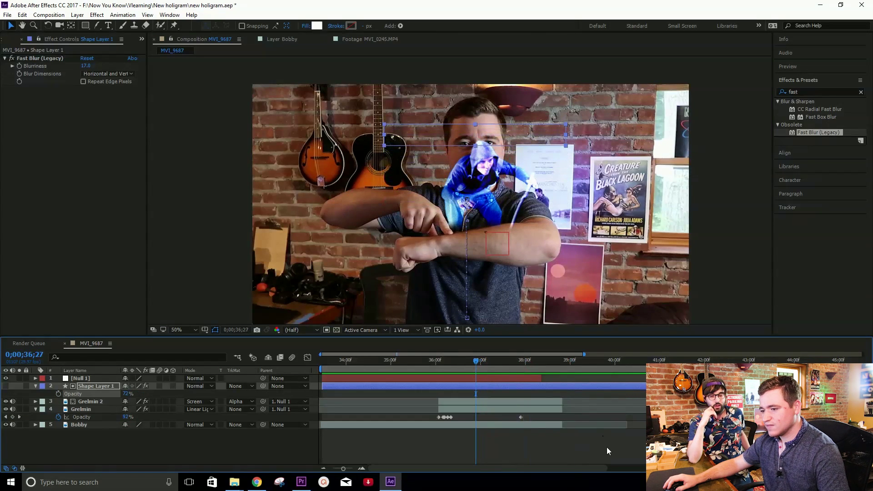
{"action": "left_click", "coordinate": [587, 447]}
{"action": "left_click_drag", "start_coordinate": [481, 366], "coordinate": [489, 369]}
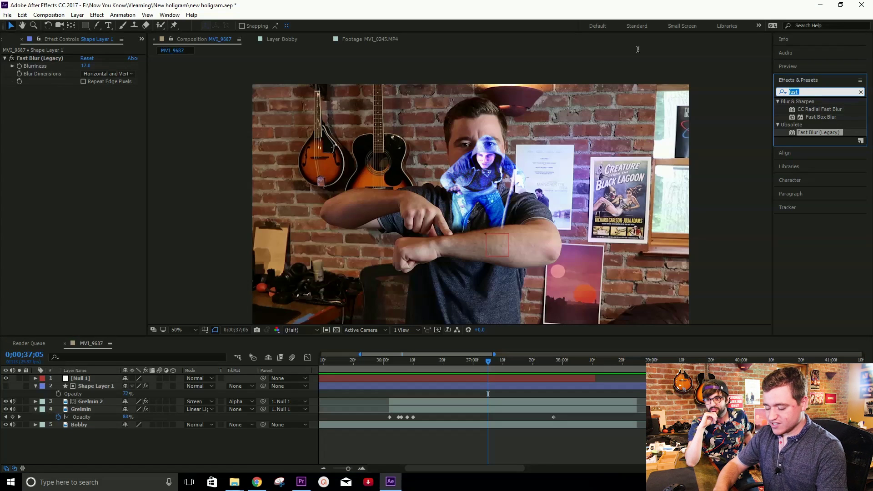
Step: Apply the Stylize Glow effect to the Gremlin layer from a 'glow' search
{"action": "type", "text": "glow"}
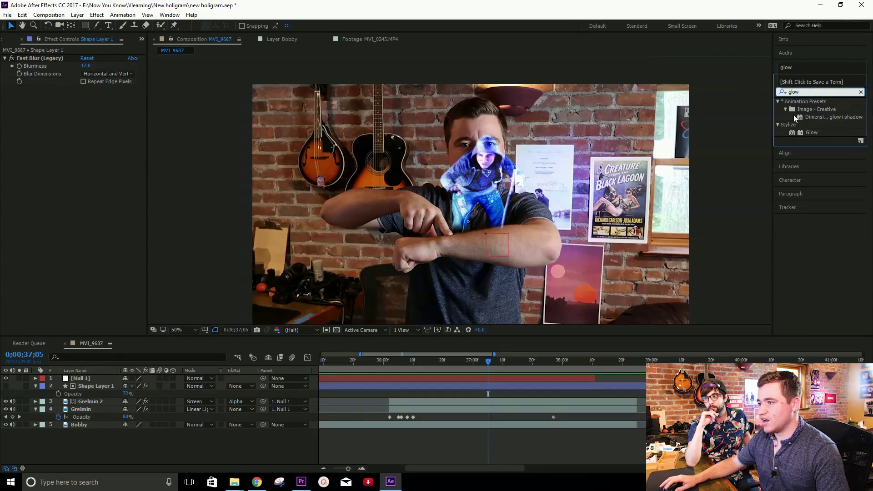
{"action": "left_click", "coordinate": [816, 132]}
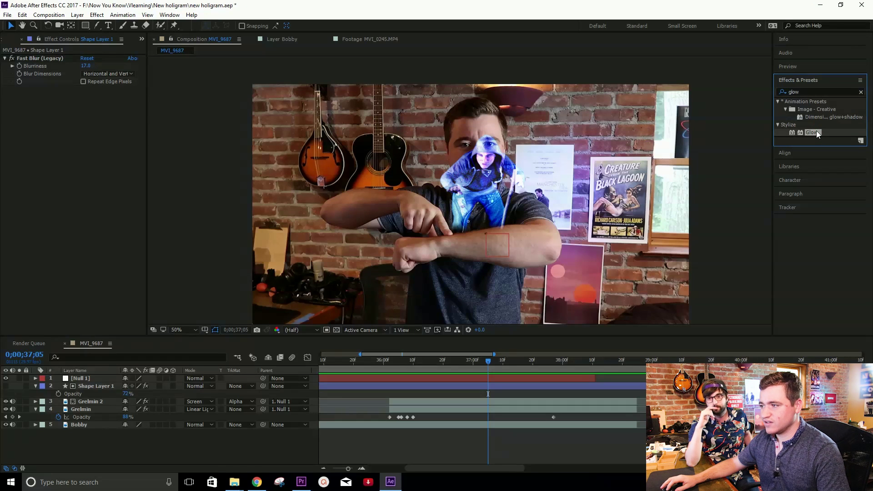
{"action": "left_click_drag", "start_coordinate": [816, 130], "coordinate": [94, 409]}
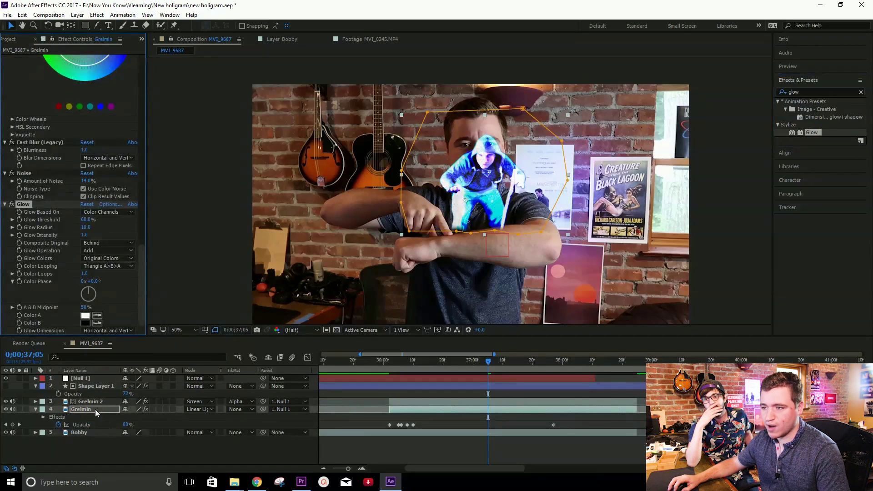
Step: Move Glow above Fast Blur and Noise in the Gremlin's effect order
{"action": "scroll", "coordinate": [472, 221], "scroll_direction": "up", "scroll_amount": 2}
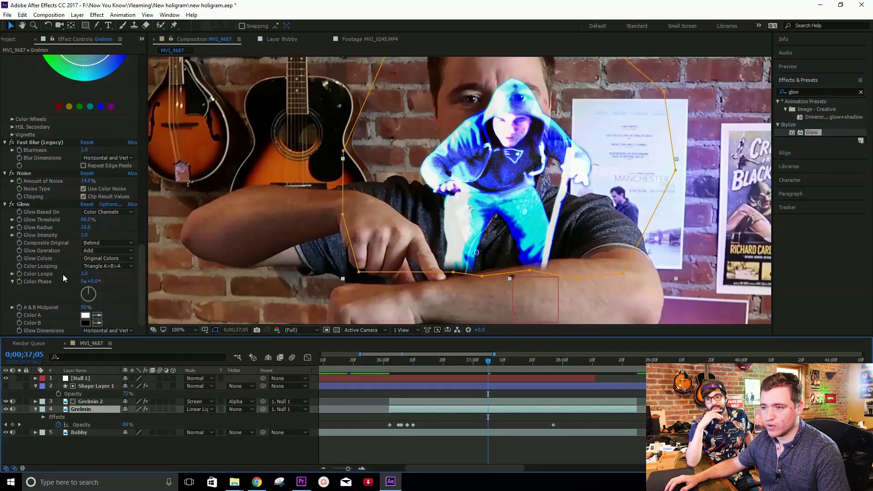
{"action": "scroll", "coordinate": [34, 283], "scroll_direction": "up", "scroll_amount": 15}
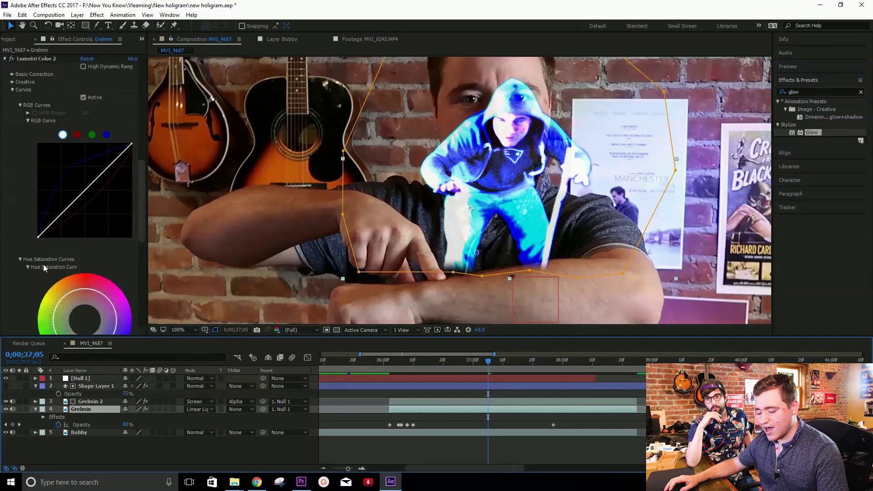
{"action": "scroll", "coordinate": [43, 264], "scroll_direction": "up", "scroll_amount": 2}
{"action": "key", "text": "minus"}
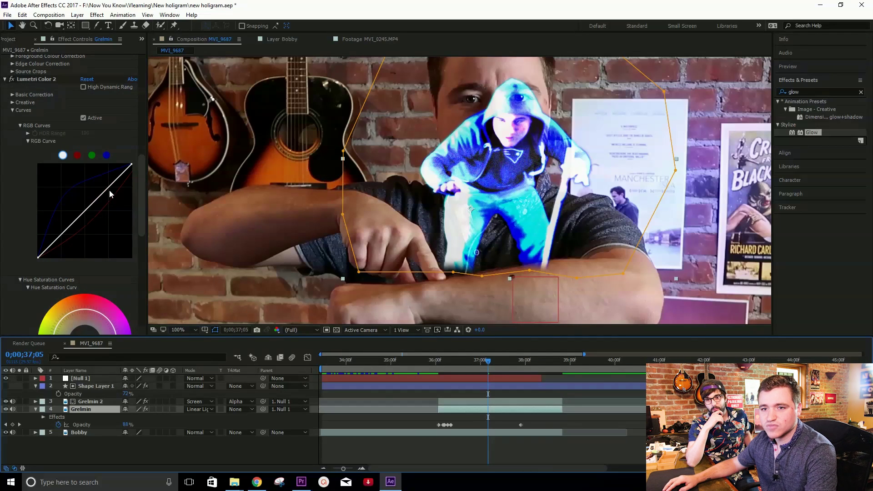
{"action": "scroll", "coordinate": [77, 228], "scroll_direction": "up", "scroll_amount": 5}
{"action": "scroll", "coordinate": [45, 214], "scroll_direction": "down", "scroll_amount": 15}
{"action": "left_click", "coordinate": [23, 204]}
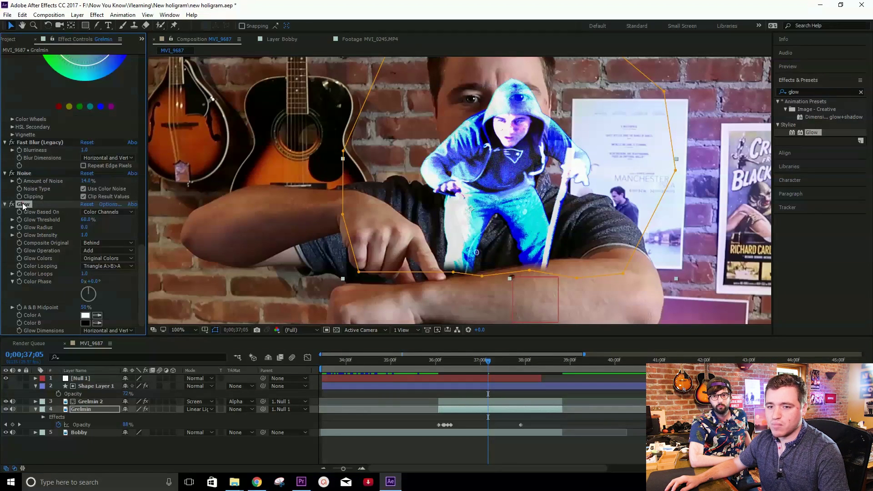
{"action": "left_click_drag", "start_coordinate": [22, 203], "coordinate": [28, 140]}
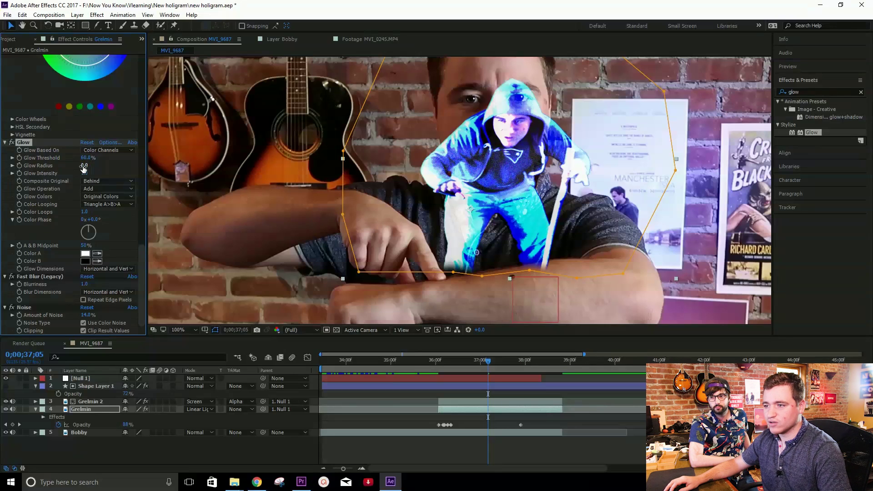
Step: Raise the Glow Radius, set Glow Intensity to 0.3, and nudge the Glow Threshold up
{"action": "left_click_drag", "start_coordinate": [83, 168], "coordinate": [101, 161]}
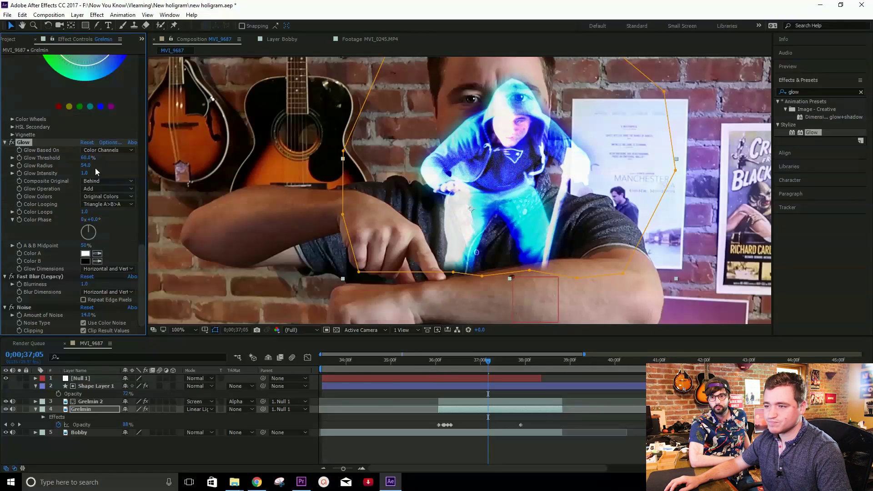
{"action": "left_click", "coordinate": [85, 173]}
{"action": "type", "text": "0.2"}
{"action": "key", "text": "Return"}
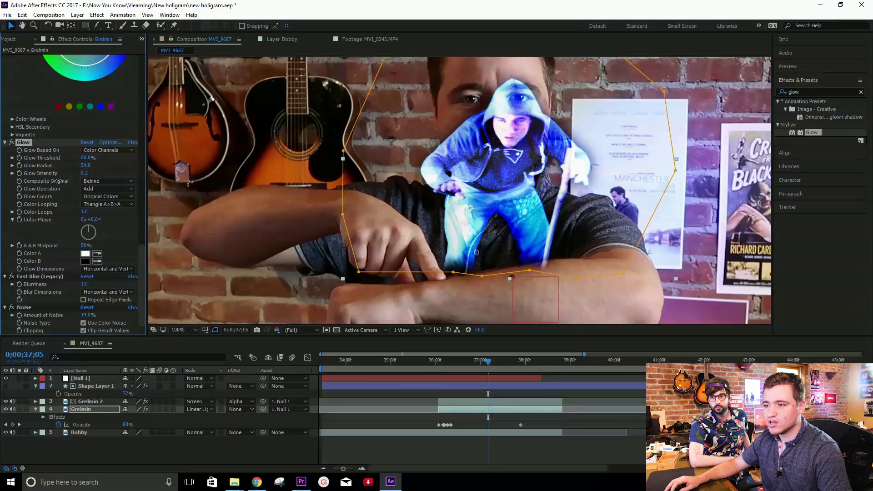
{"action": "left_click", "coordinate": [84, 173]}
{"action": "type", "text": "0.3"}
{"action": "key", "text": "Return"}
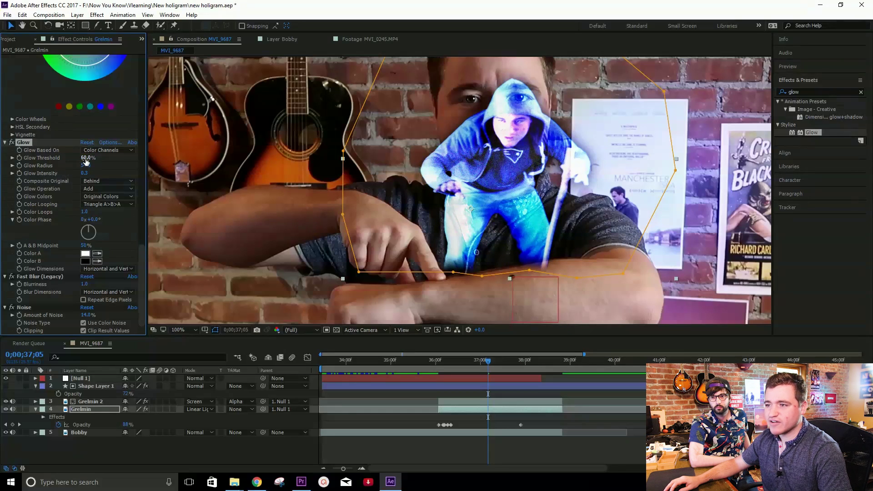
{"action": "left_click_drag", "start_coordinate": [85, 162], "coordinate": [107, 159]}
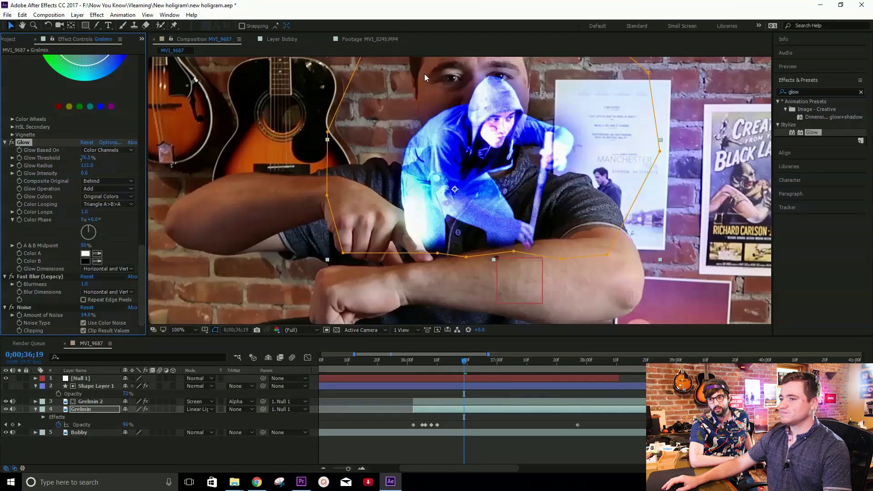
Step: Pan the composition view, zoom the timeline out, and deselect the Gremlin layer
{"action": "scroll", "coordinate": [578, 148], "scroll_direction": "down", "scroll_amount": 1}
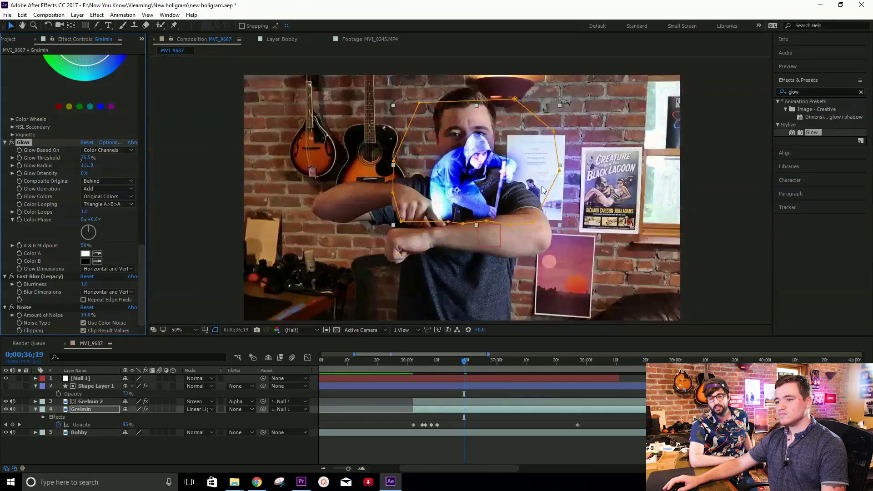
{"action": "key", "text": "h"}
{"action": "scroll", "coordinate": [479, 222], "scroll_direction": "up", "scroll_amount": 1}
{"action": "key", "text": "v"}
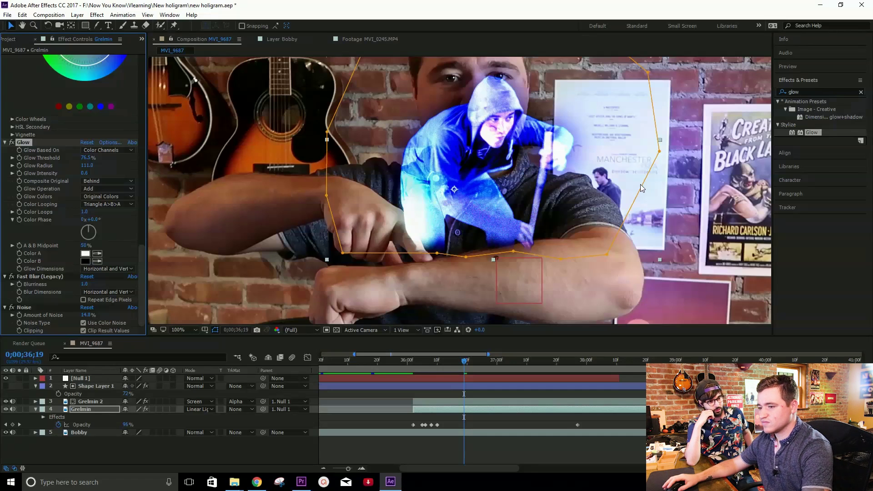
{"action": "key", "text": "minus"}
{"action": "key", "text": "minus"}
{"action": "key", "text": "minus"}
{"action": "left_click", "coordinate": [492, 395]}
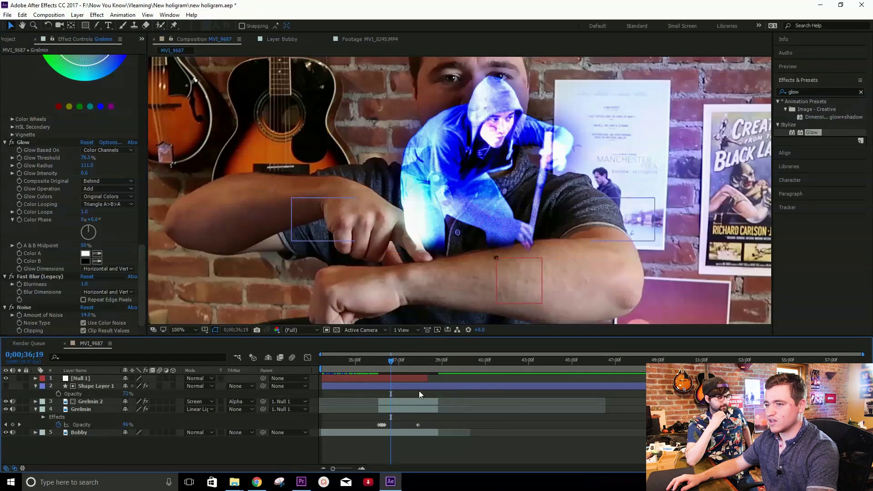
Step: Select the presenter footage layer and preview from 0;00;35;09, just before the hologram appears
{"action": "left_click_drag", "start_coordinate": [391, 360], "coordinate": [335, 363]}
{"action": "left_click", "coordinate": [407, 236]}
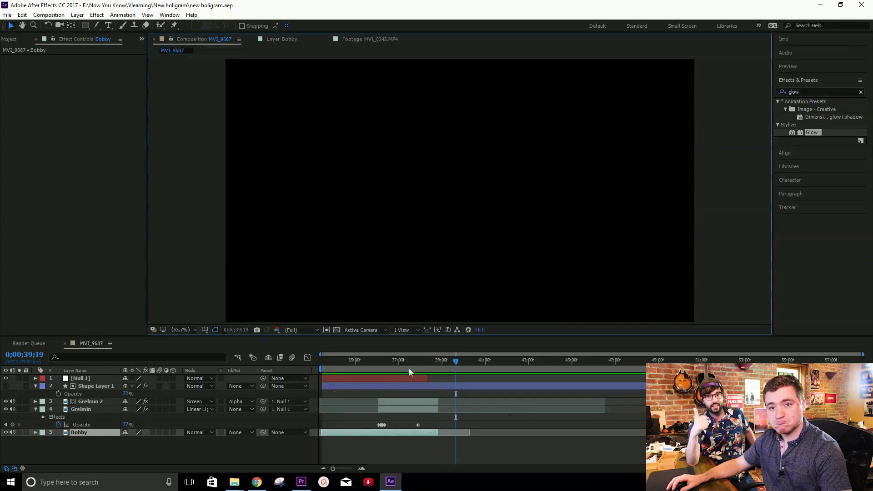
{"action": "left_click_drag", "start_coordinate": [412, 365], "coordinate": [362, 372]}
{"action": "key", "text": "space"}
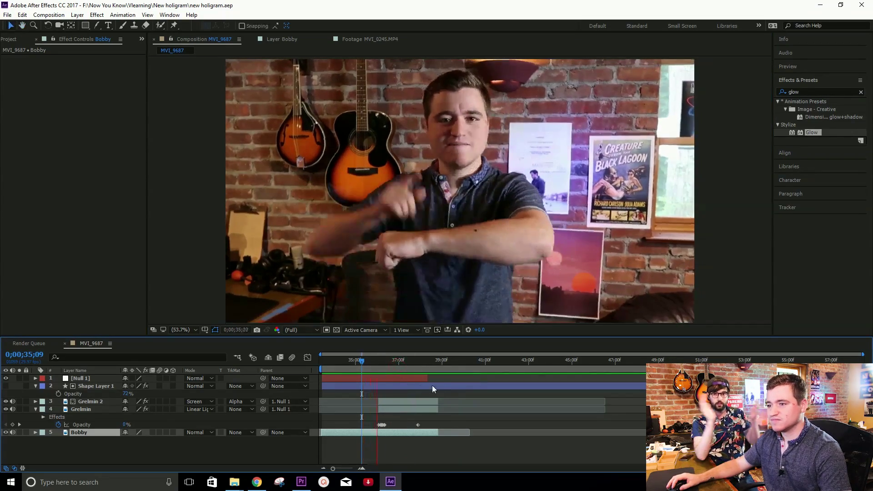